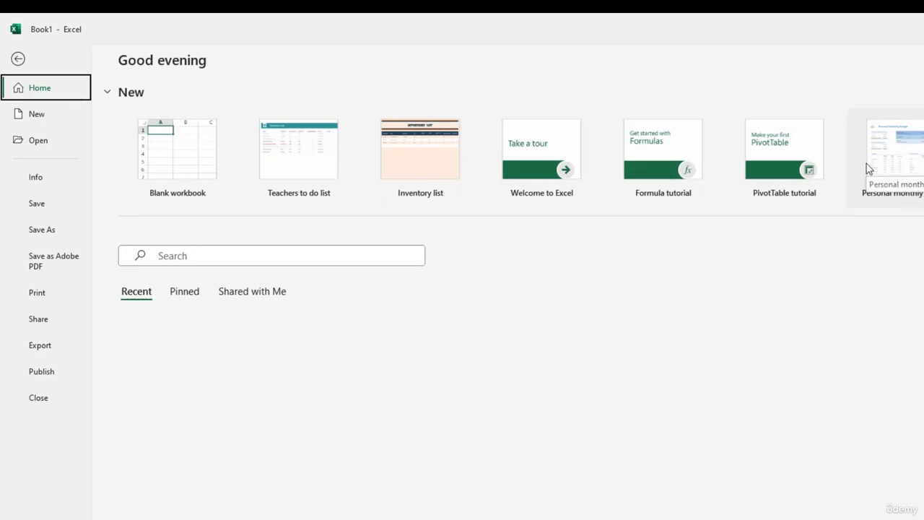
- Create a new workbook from the Teachers to do list template
{"action": "left_click", "coordinate": [19, 58]}
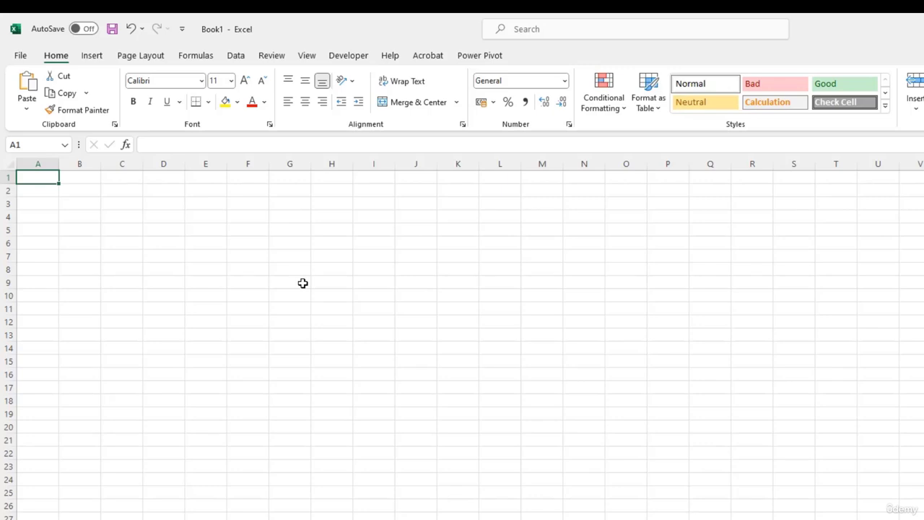
{"action": "left_click", "coordinate": [21, 56]}
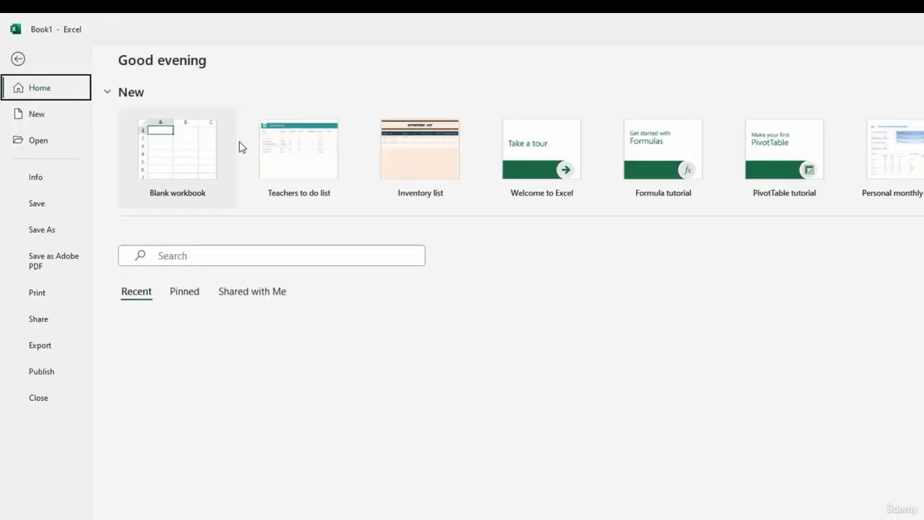
{"action": "left_click", "coordinate": [323, 172]}
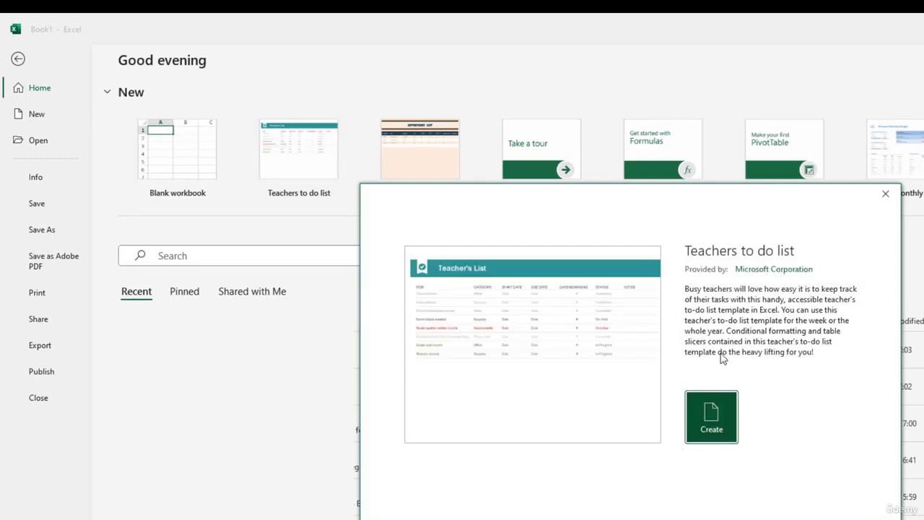
{"action": "left_click", "coordinate": [722, 433]}
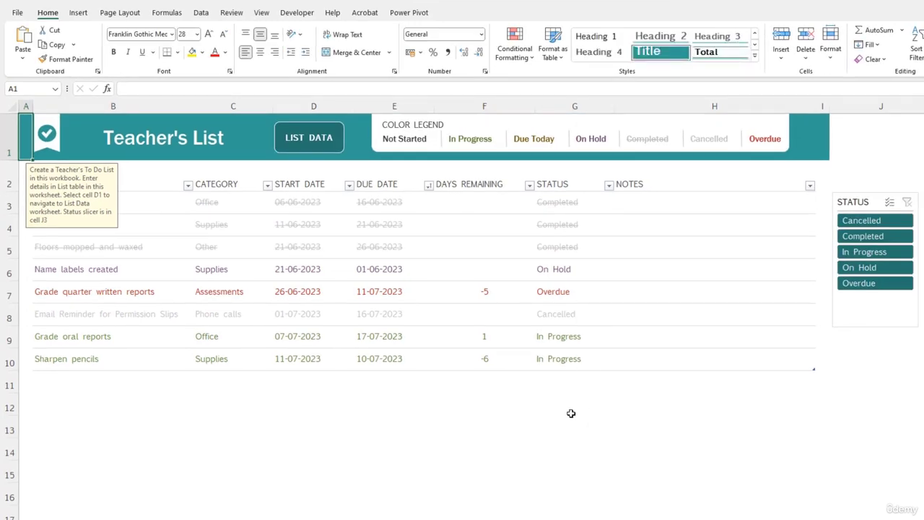
{"action": "left_click", "coordinate": [525, 441]}
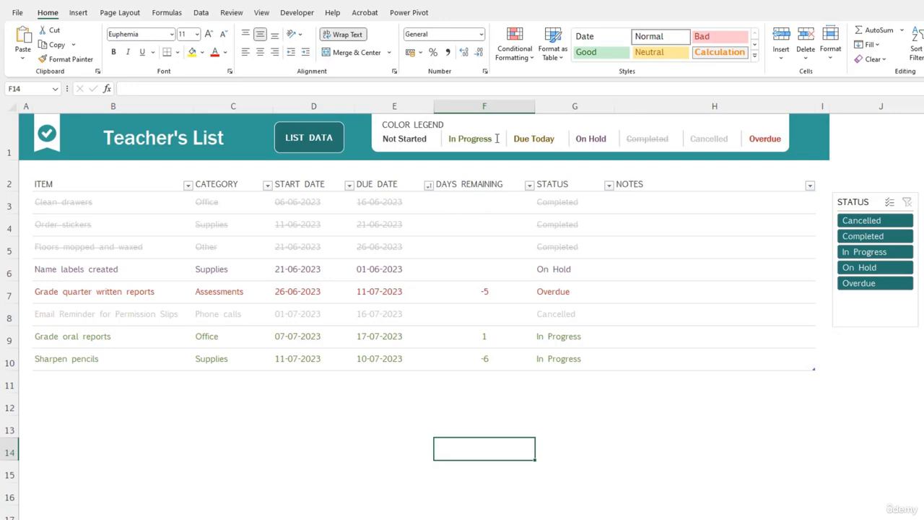
- Try deleting the Start Date and Due Date columns D:E from the teacher's list, and undo the deletion
{"action": "left_click_drag", "start_coordinate": [304, 100], "coordinate": [387, 102]}
{"action": "right_click", "coordinate": [387, 102]}
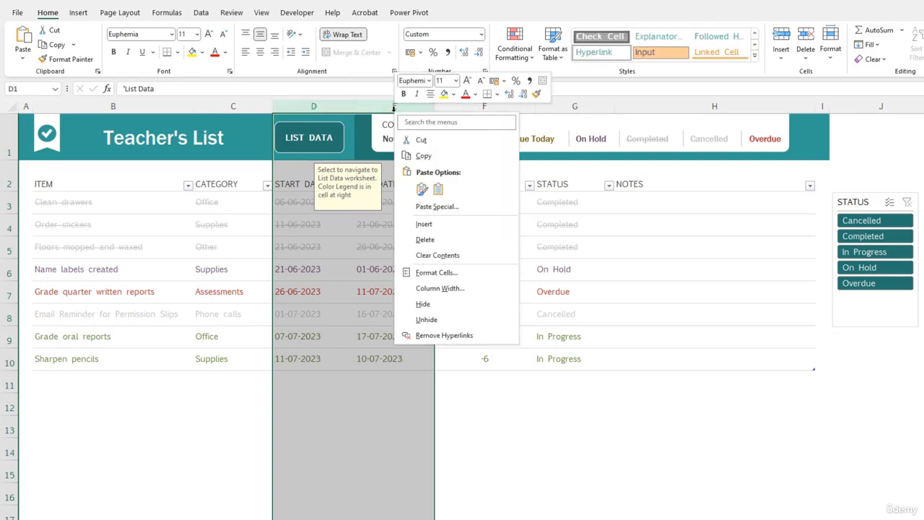
{"action": "left_click", "coordinate": [443, 239]}
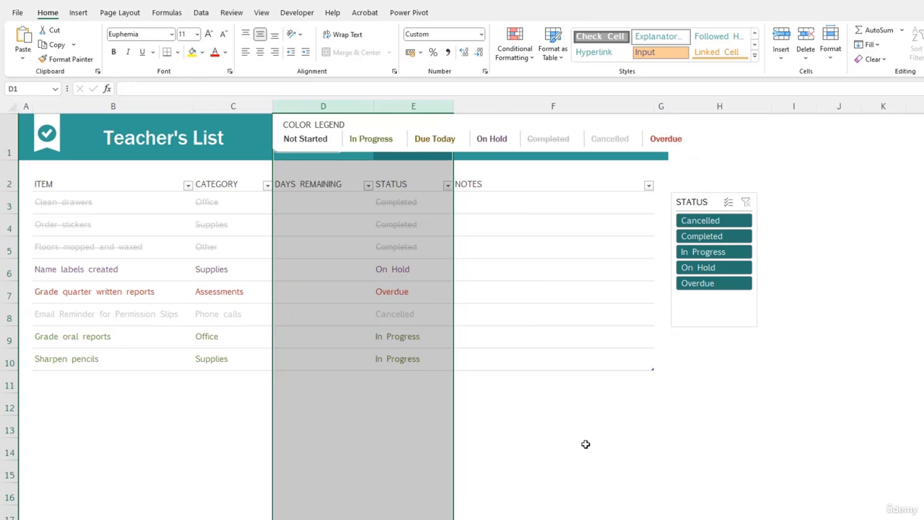
{"action": "key", "text": "ctrl+z"}
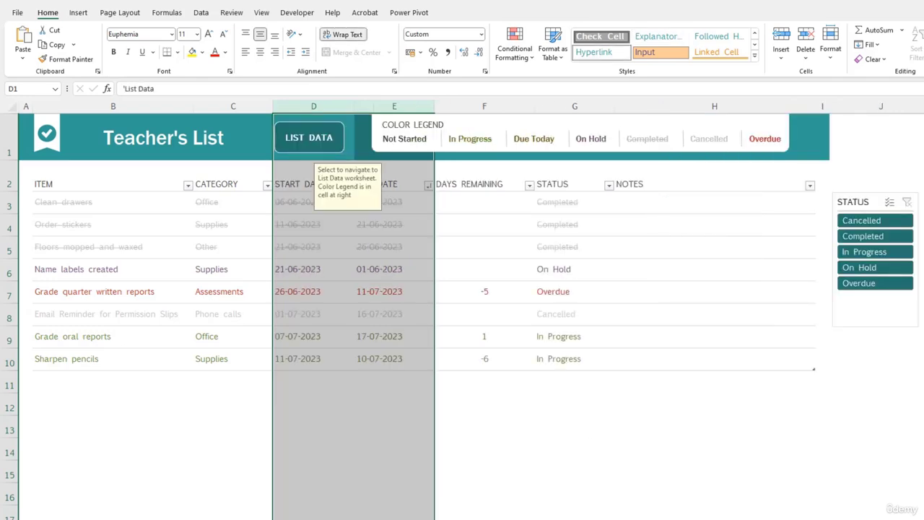
{"action": "left_click", "coordinate": [214, 314]}
{"action": "left_click", "coordinate": [212, 186]}
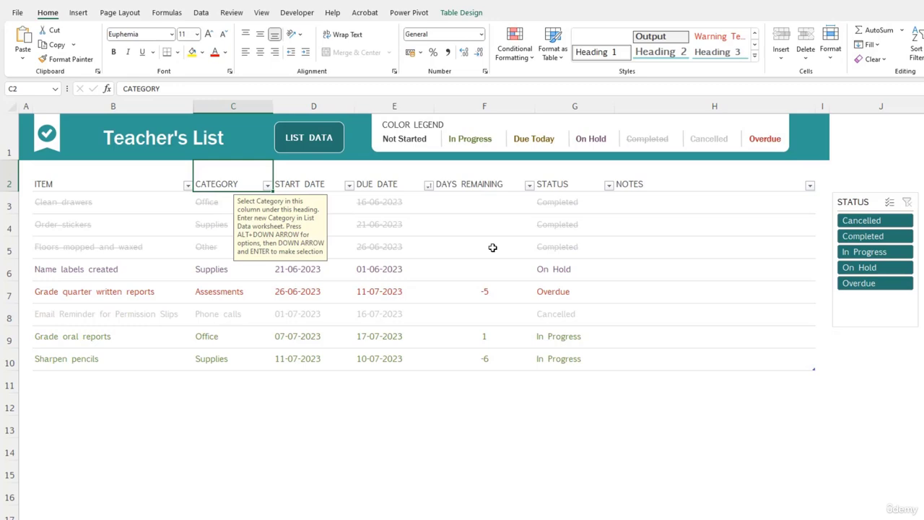
- Create a blank workbook and enter the headers Date, Description, Expense Type and amount in A1:D1
{"action": "key", "text": "ctrl+n"}
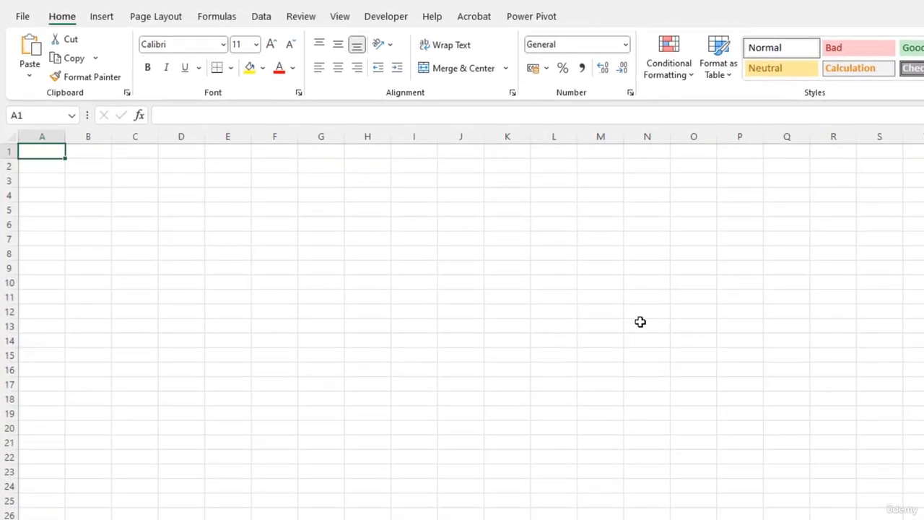
{"action": "type", "text": "Date"}
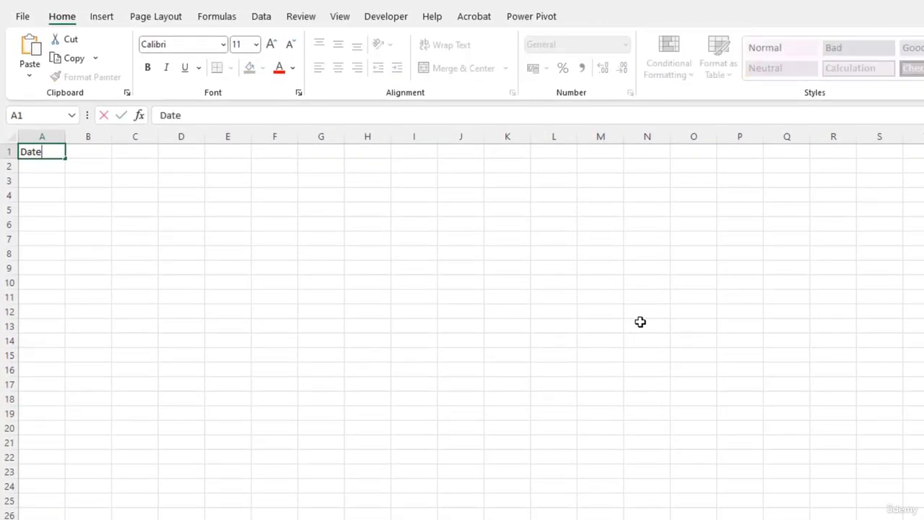
{"action": "key", "text": "Tab"}
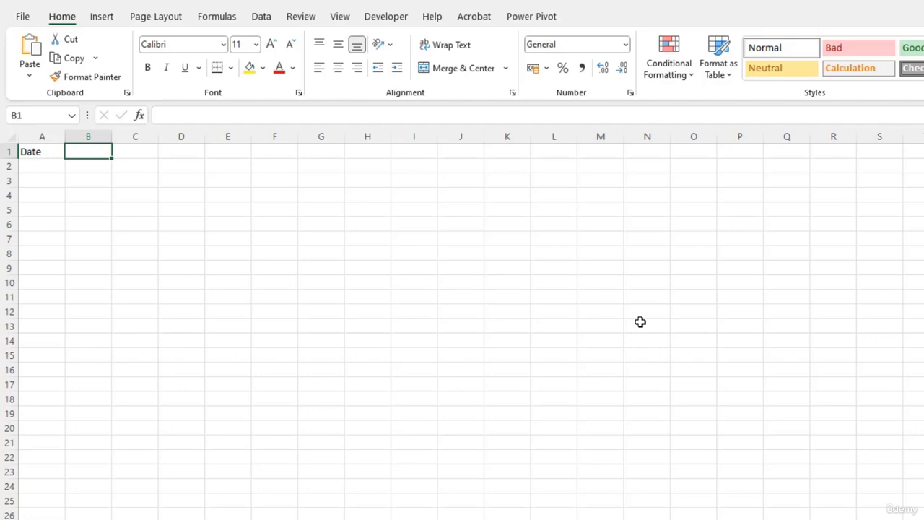
{"action": "type", "text": "DEsc"}
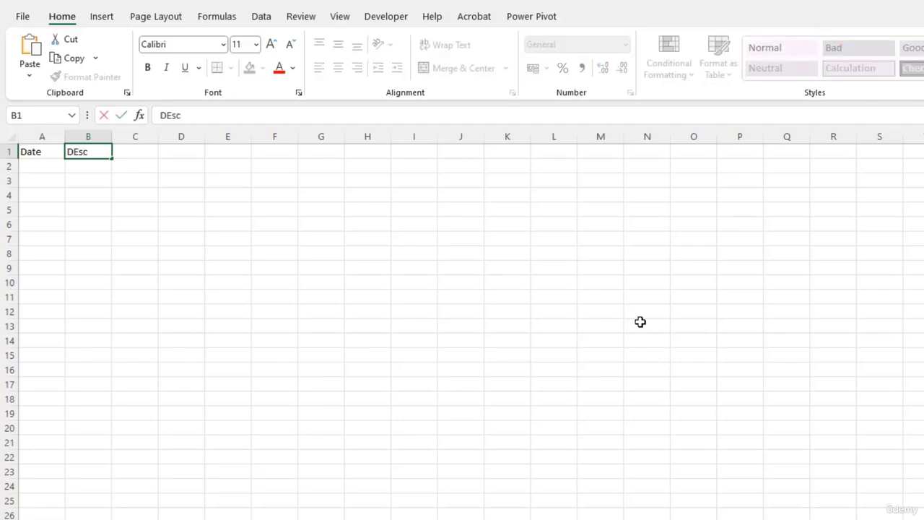
{"action": "type", "text": "ription"}
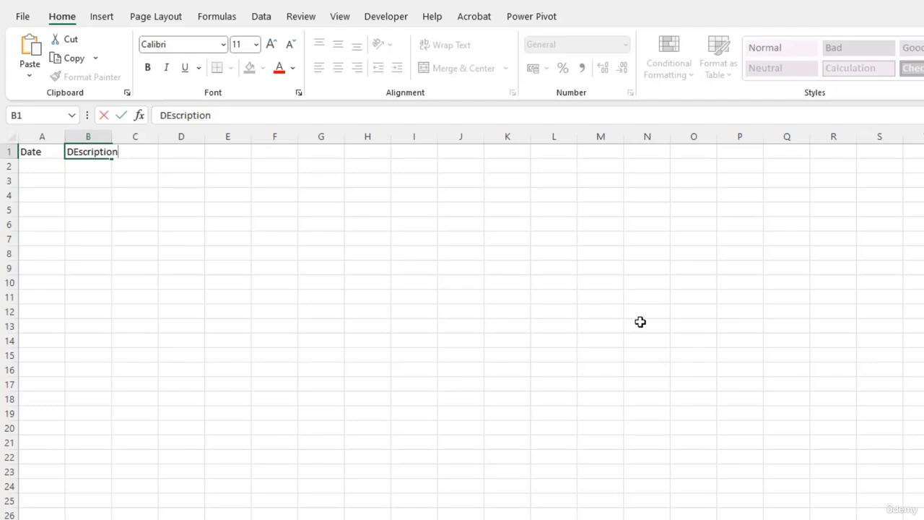
{"action": "key", "text": "Tab"}
{"action": "type", "text": "Ex"}
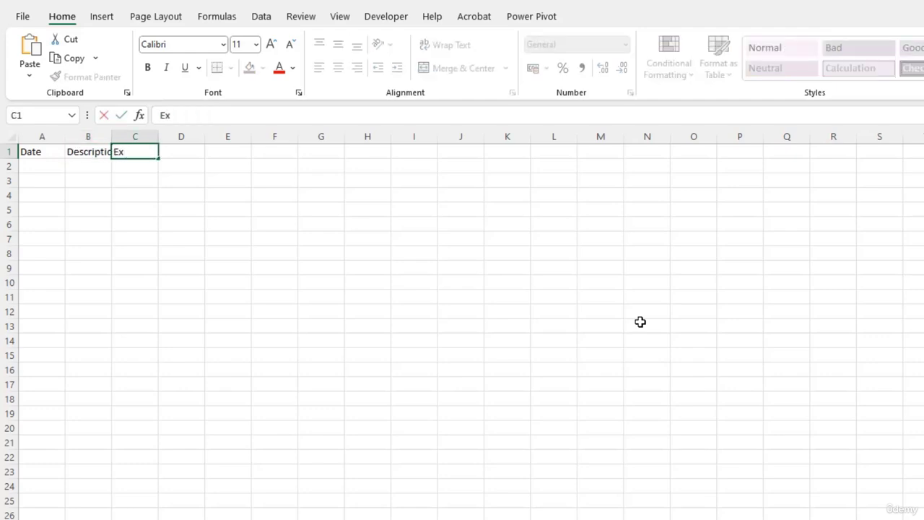
{"action": "type", "text": "pense Type"}
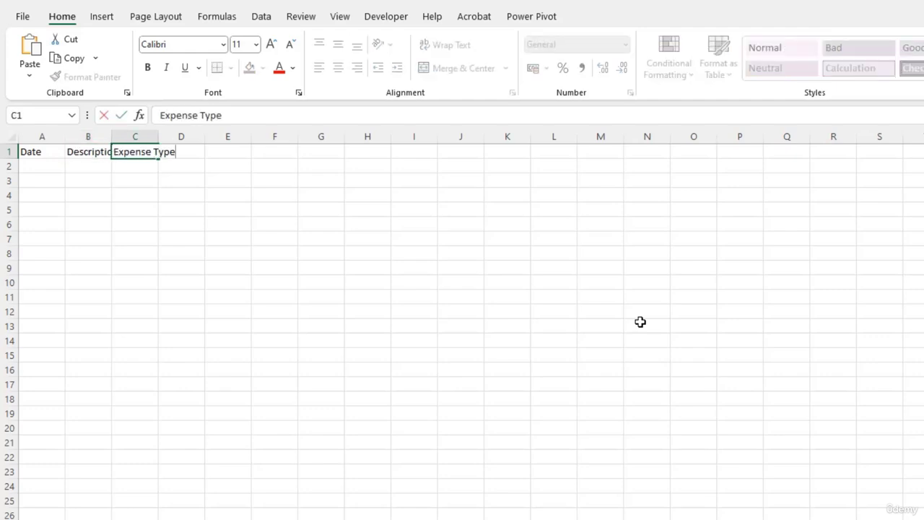
{"action": "key", "text": "Tab"}
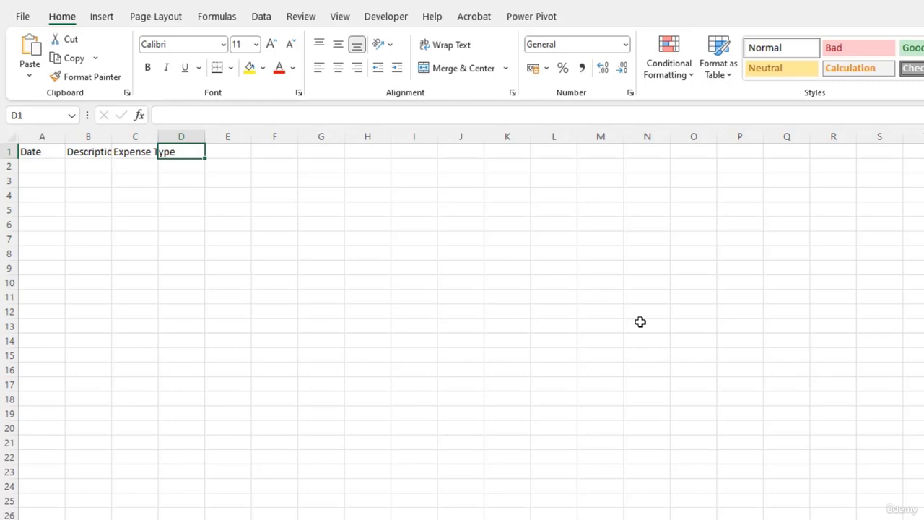
{"action": "type", "text": "amount"}
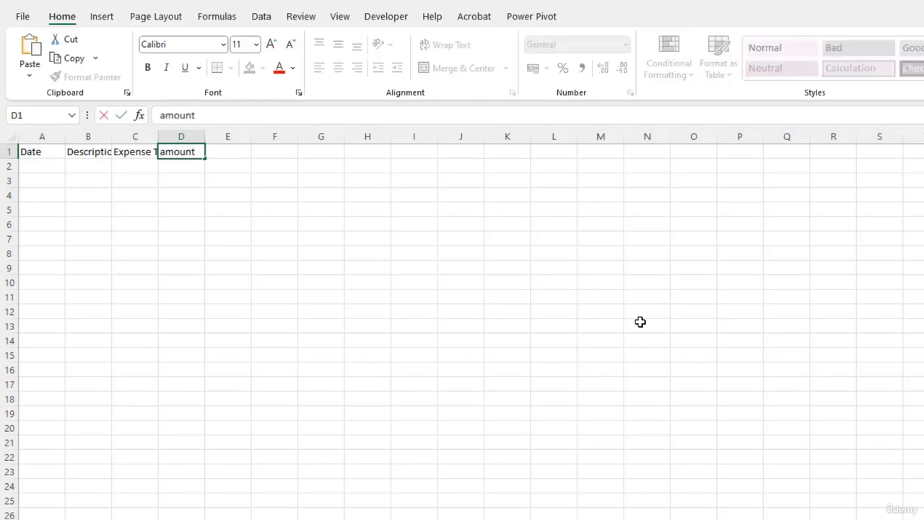
{"action": "key", "text": "Return"}
- Correct the header in D1 to Amount with a capital A
{"action": "key", "text": "Up"}
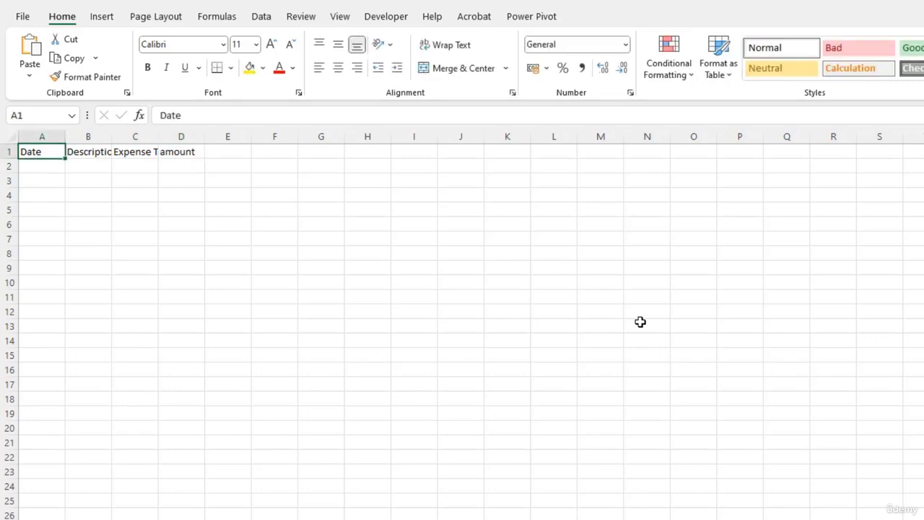
{"action": "key", "text": "ctrl+Right"}
{"action": "key", "text": "Down"}
{"action": "key", "text": "Up"}
{"action": "key", "text": "F2"}
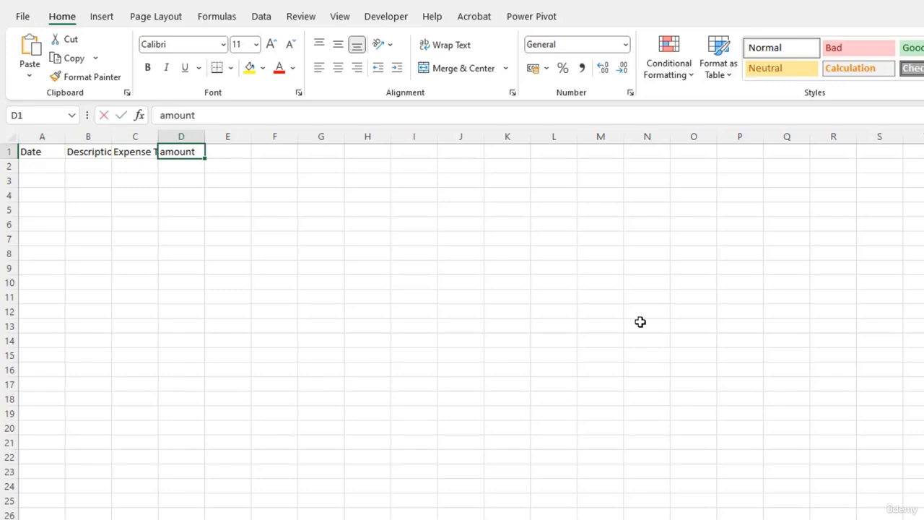
{"action": "key", "text": "Home"}
{"action": "key", "text": "Delete"}
{"action": "type", "text": "A"}
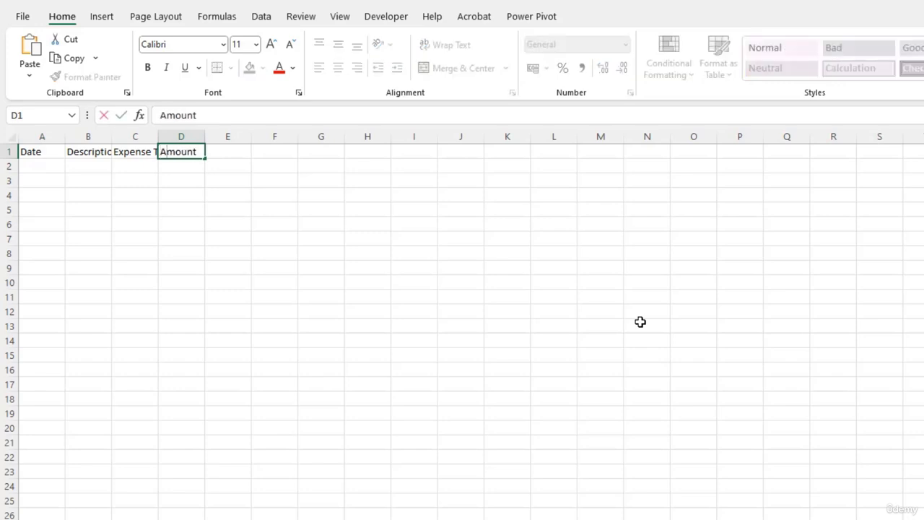
{"action": "key", "text": "Return"}
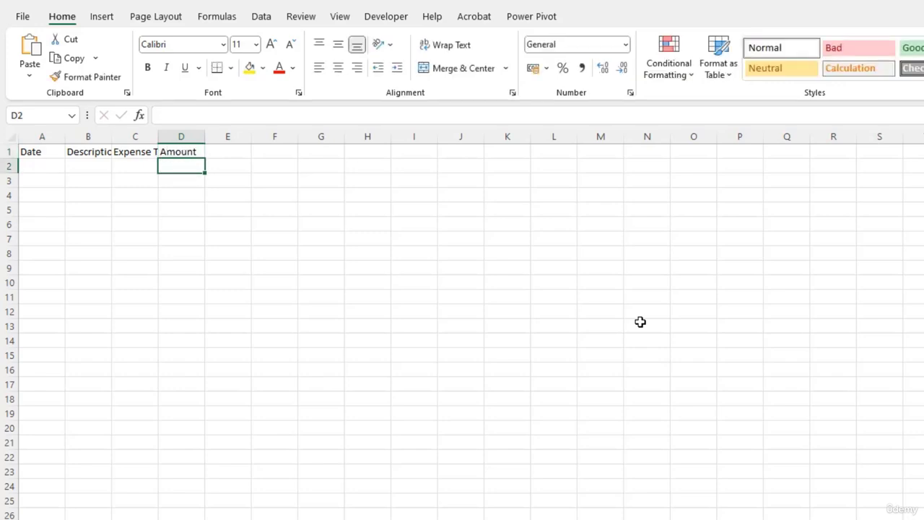
- Auto-fit the widths of the Expense Type and Description columns to their header text
{"action": "double_click", "coordinate": [157, 139]}
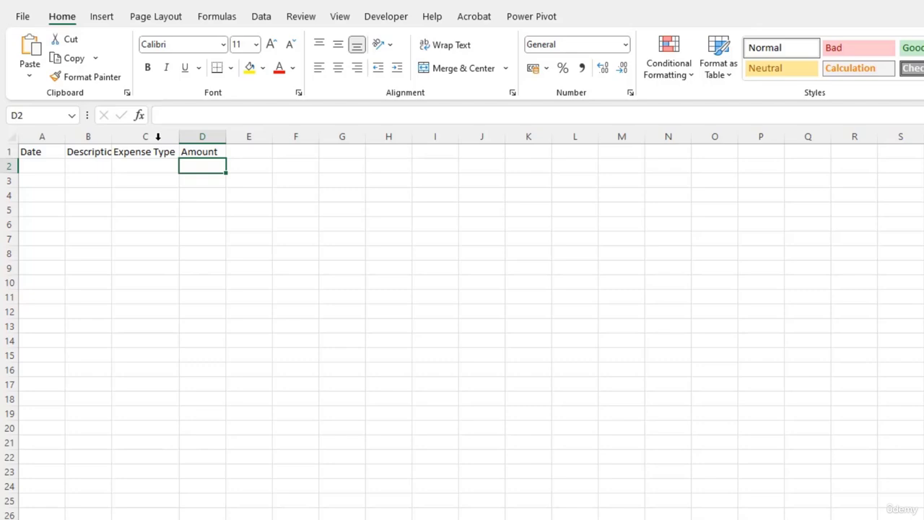
{"action": "double_click", "coordinate": [112, 139]}
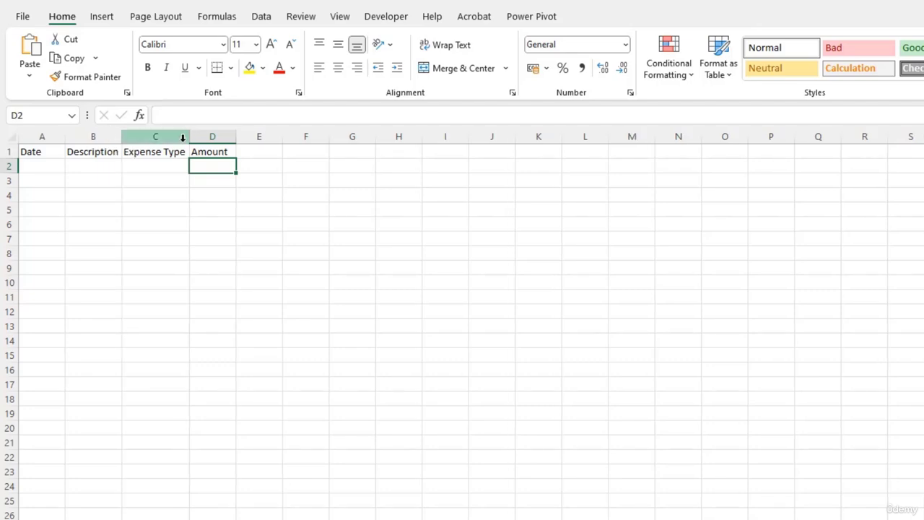
- Make the headers in A1:D1 bold and give them a light gray fill
{"action": "left_click", "coordinate": [34, 150]}
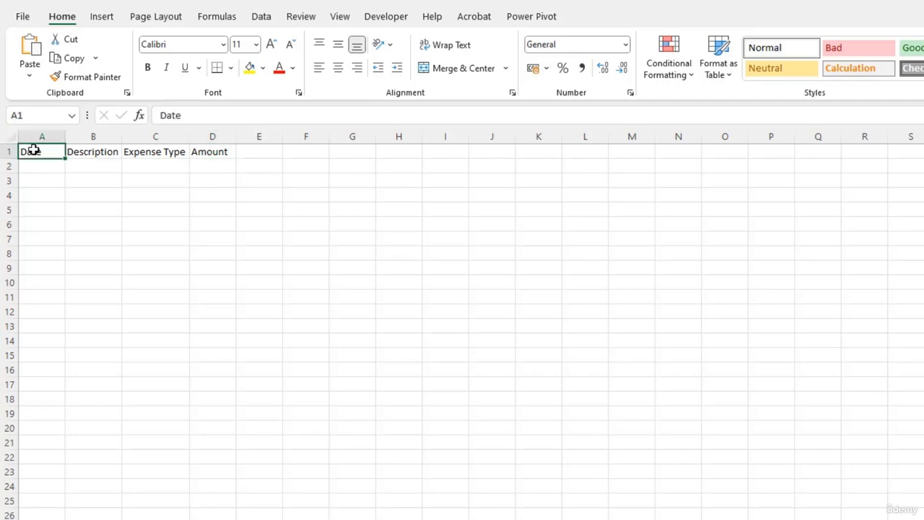
{"action": "key", "text": "ctrl+shift+Right"}
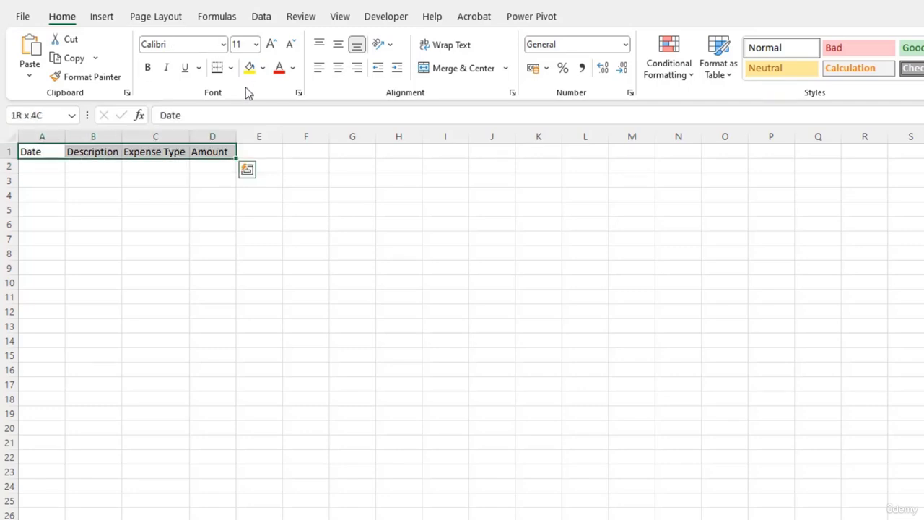
{"action": "left_click", "coordinate": [147, 73]}
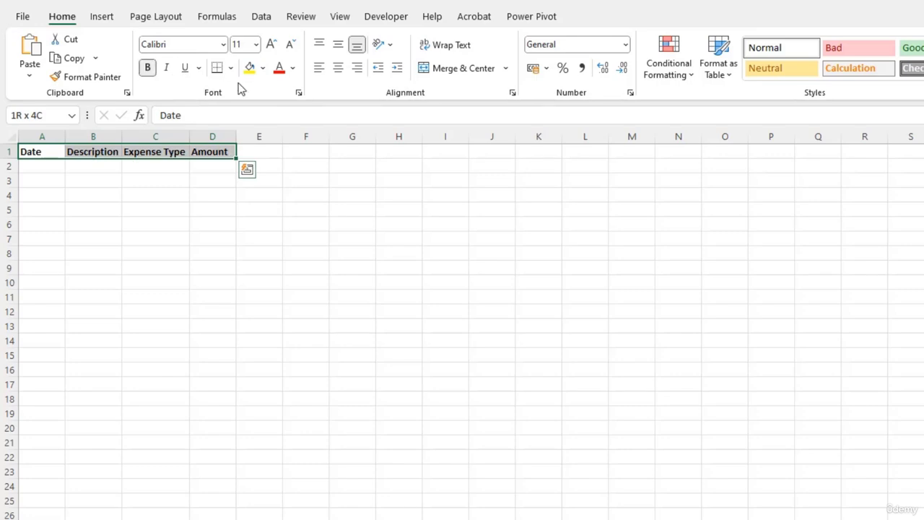
{"action": "left_click", "coordinate": [263, 68]}
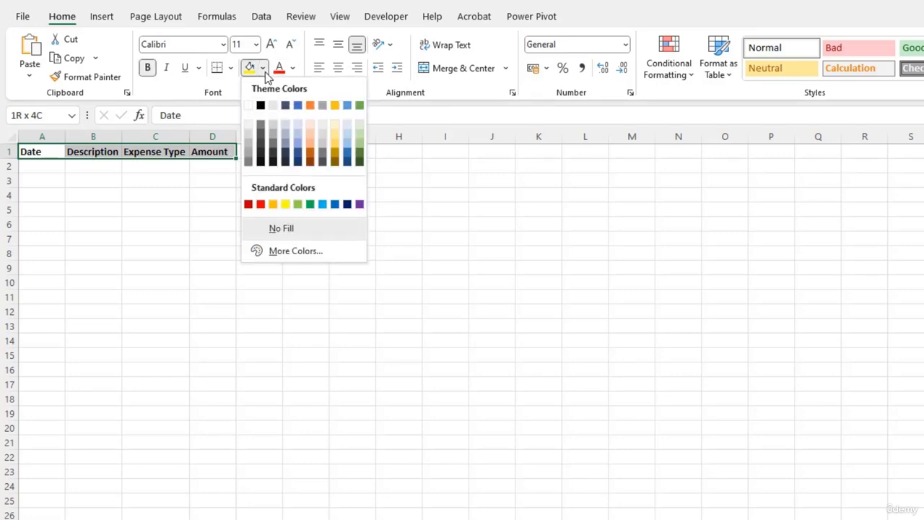
{"action": "left_click", "coordinate": [274, 125]}
{"action": "left_click", "coordinate": [159, 206]}
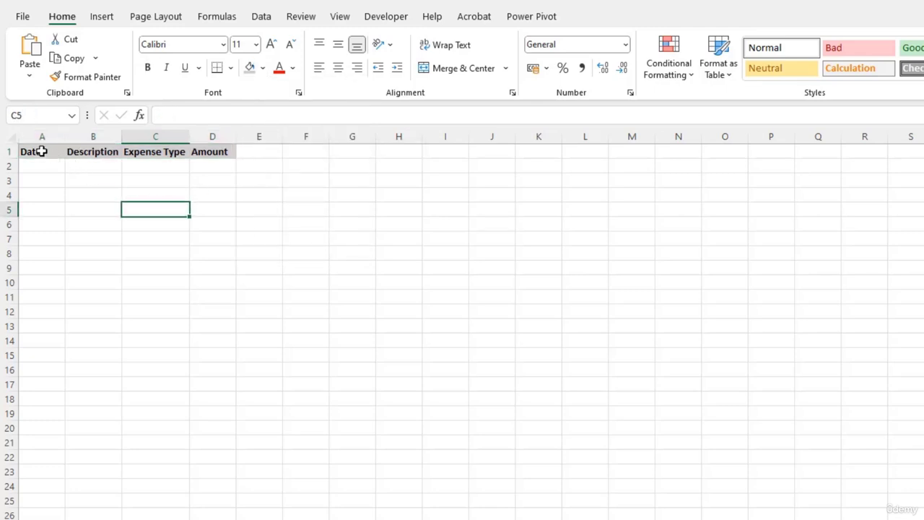
- Apply All Borders to the expense table range in columns A through D, starting at the header row
{"action": "left_click_drag", "start_coordinate": [41, 137], "coordinate": [223, 143]}
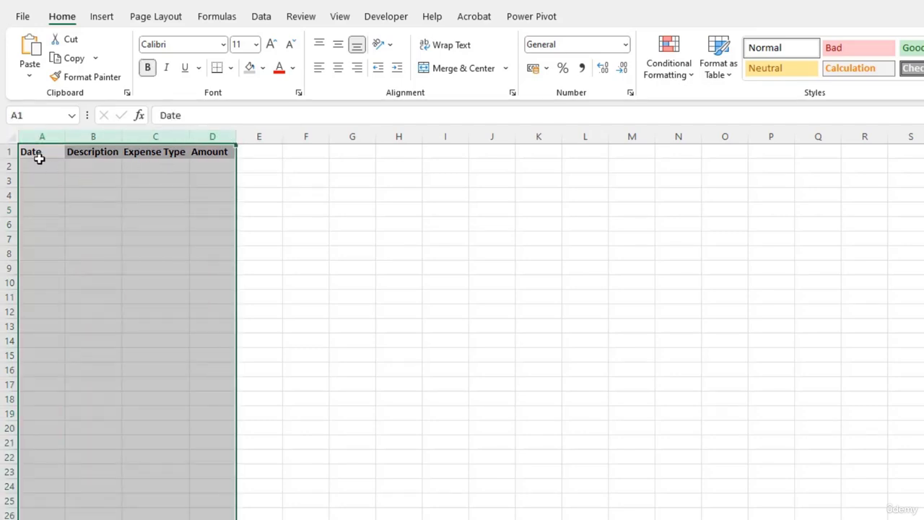
{"action": "left_click_drag", "start_coordinate": [38, 159], "coordinate": [220, 519]}
{"action": "scroll", "coordinate": [220, 506], "scroll_direction": "up", "scroll_amount": 3}
{"action": "left_click", "coordinate": [231, 72]}
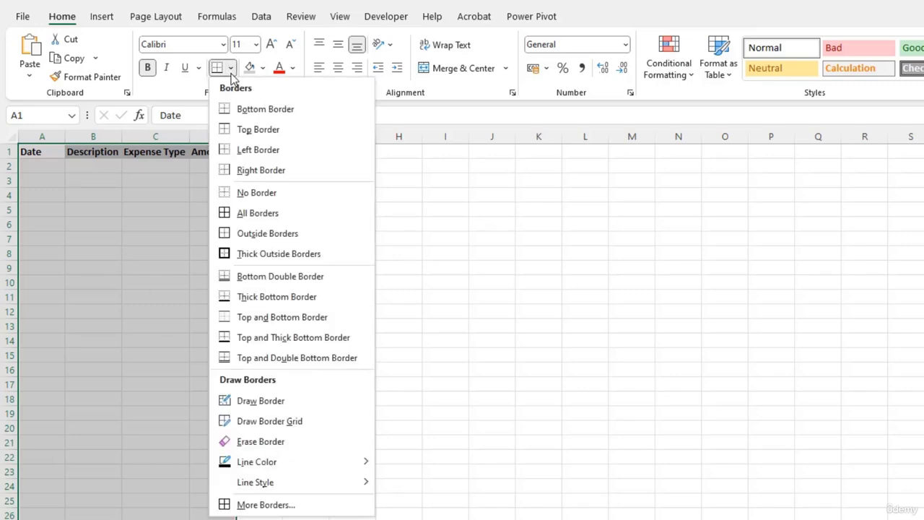
{"action": "left_click", "coordinate": [260, 215]}
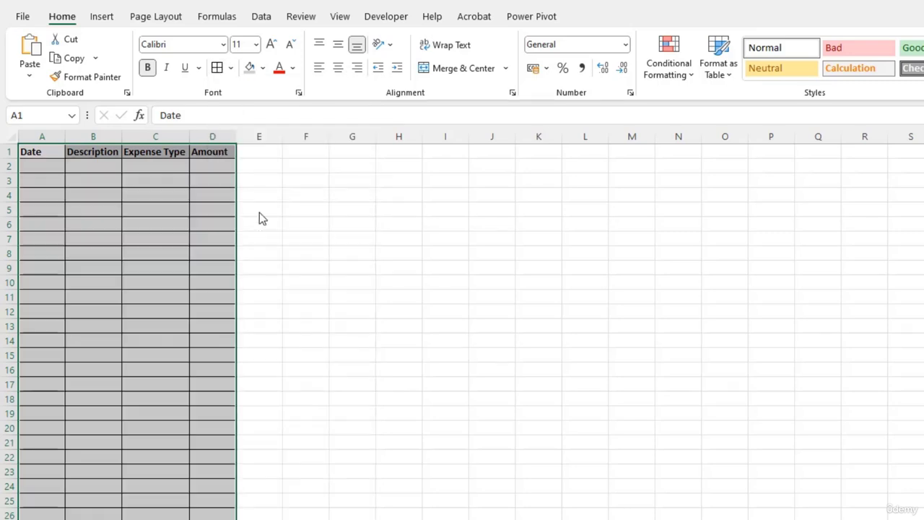
{"action": "left_click", "coordinate": [55, 216]}
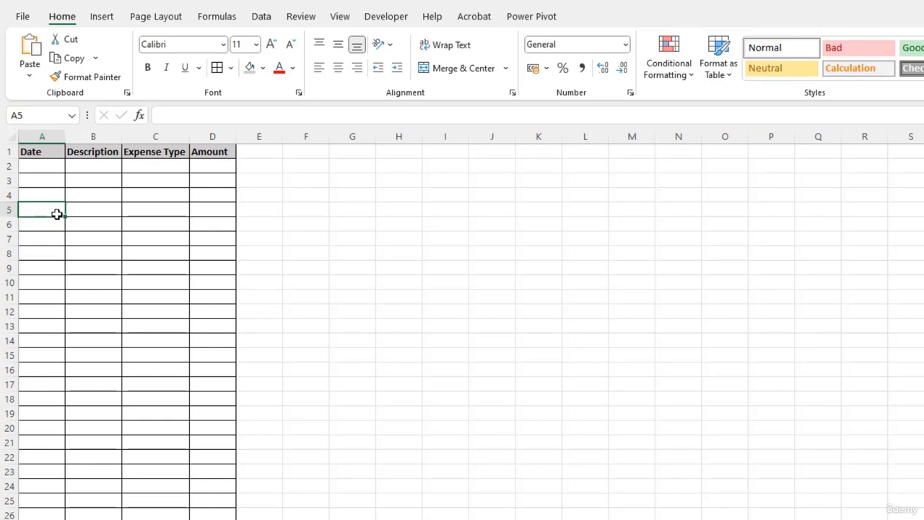
- Enter the label Category wise expense in cell I5
{"action": "left_click", "coordinate": [433, 212]}
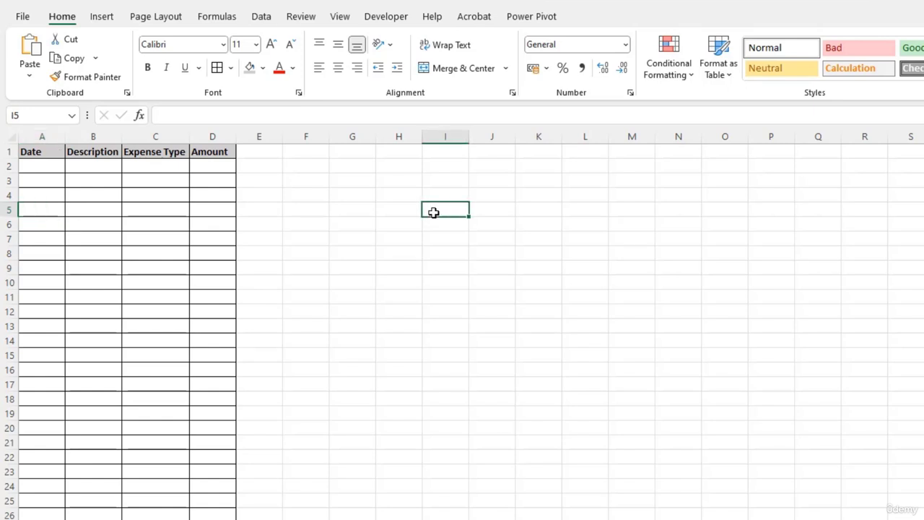
{"action": "type", "text": "C"}
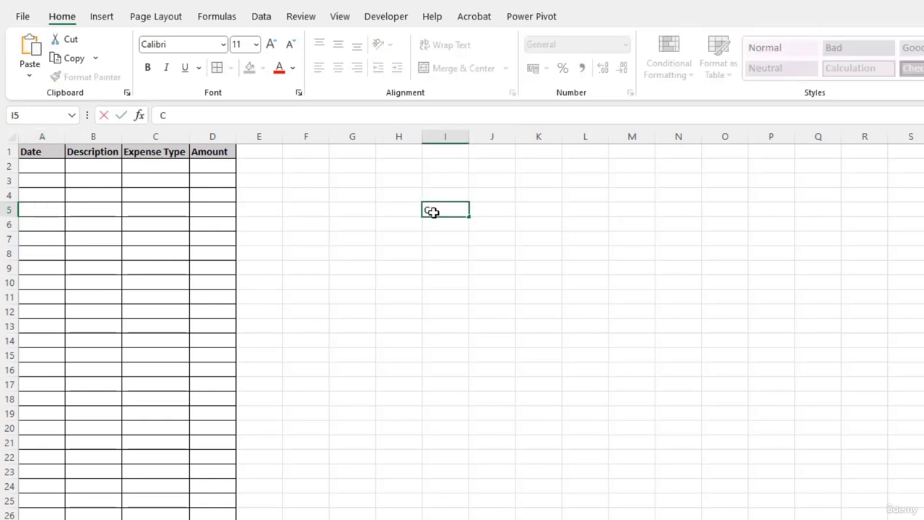
{"action": "type", "text": "ategory wis"}
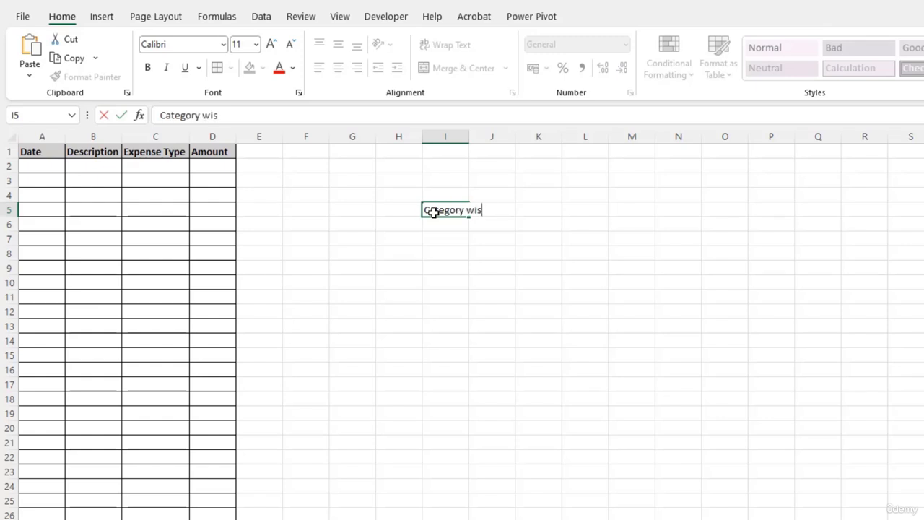
{"action": "type", "text": "e expense"}
{"action": "key", "text": "Return"}
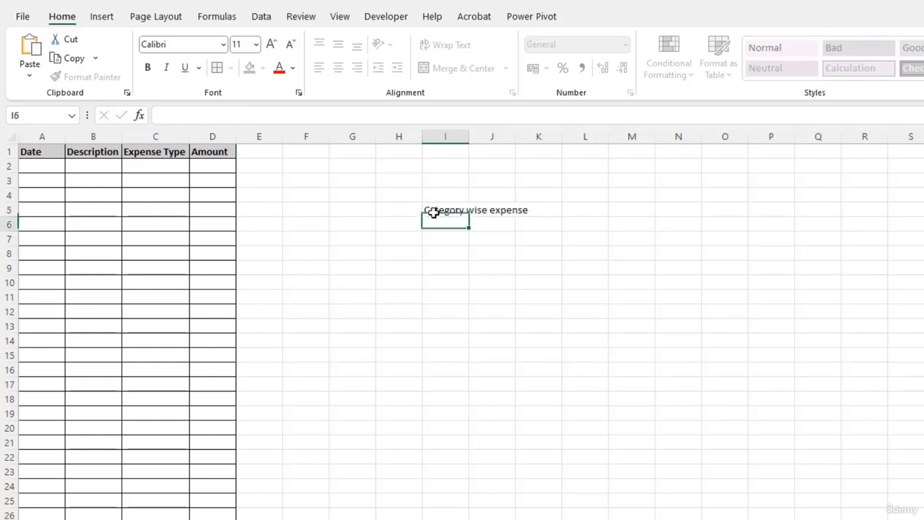
- Enter the expense categories Home, Kids and Grocery in cells I7 to I9
{"action": "left_click", "coordinate": [459, 242]}
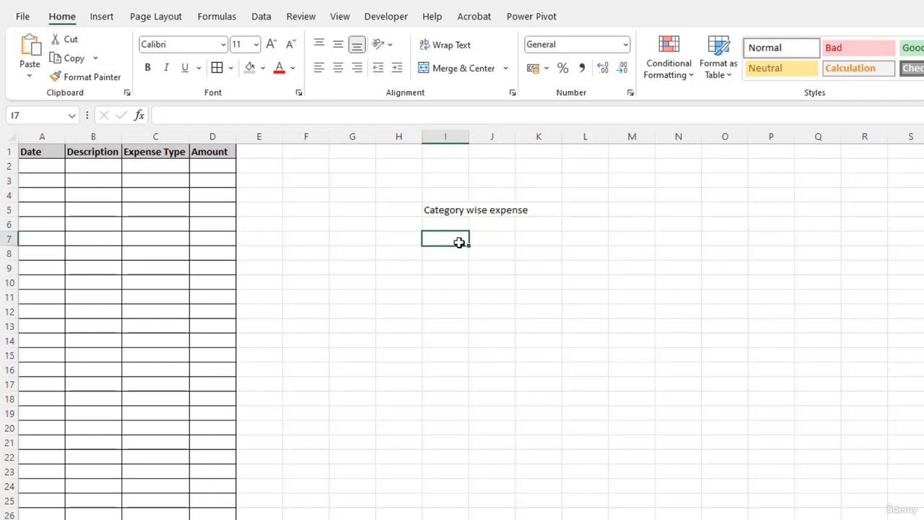
{"action": "type", "text": "Home"}
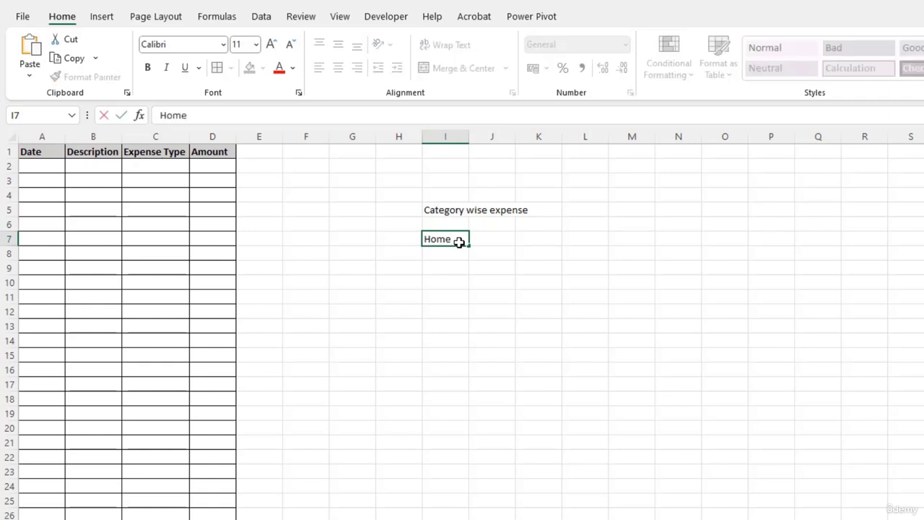
{"action": "key", "text": "Return"}
{"action": "type", "text": "Kids"}
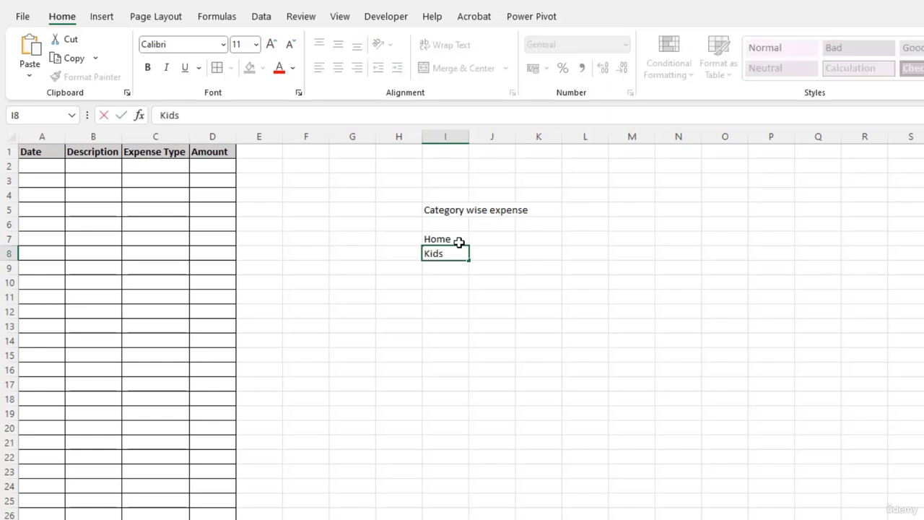
{"action": "key", "text": "Return"}
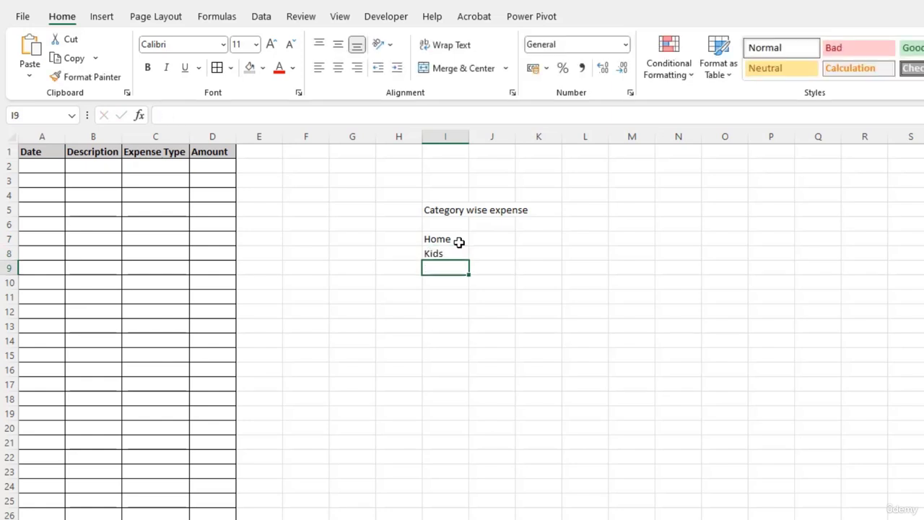
{"action": "type", "text": "Grocery"}
{"action": "key", "text": "Return"}
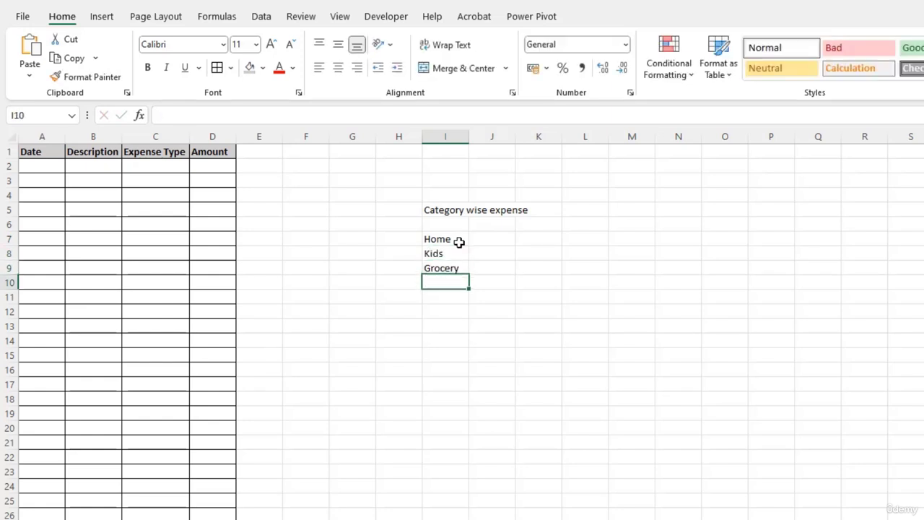
- Add the categories Electricity and Miscellaneous in cells I10 and I11, and auto-fit the width of column I
{"action": "type", "text": "Elec"}
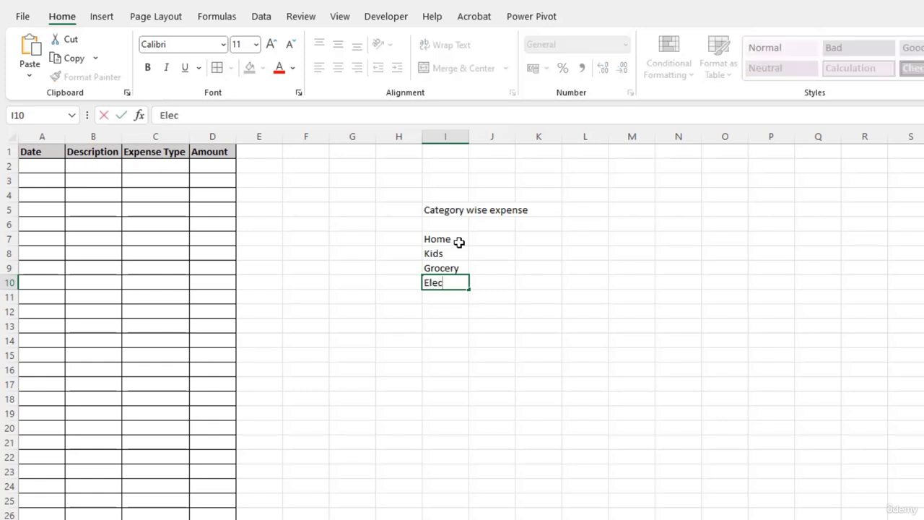
{"action": "type", "text": "tricity"}
{"action": "key", "text": "Return"}
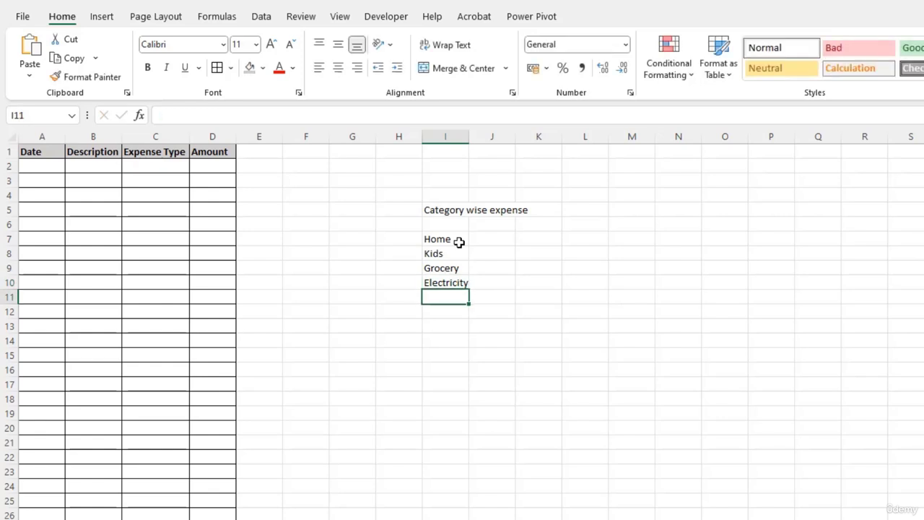
{"action": "type", "text": "Misce"}
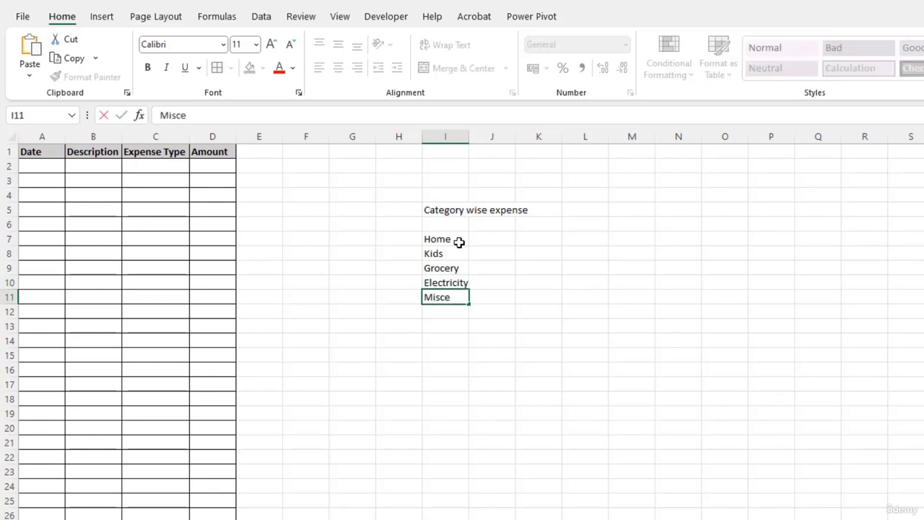
{"action": "type", "text": "llaneous"}
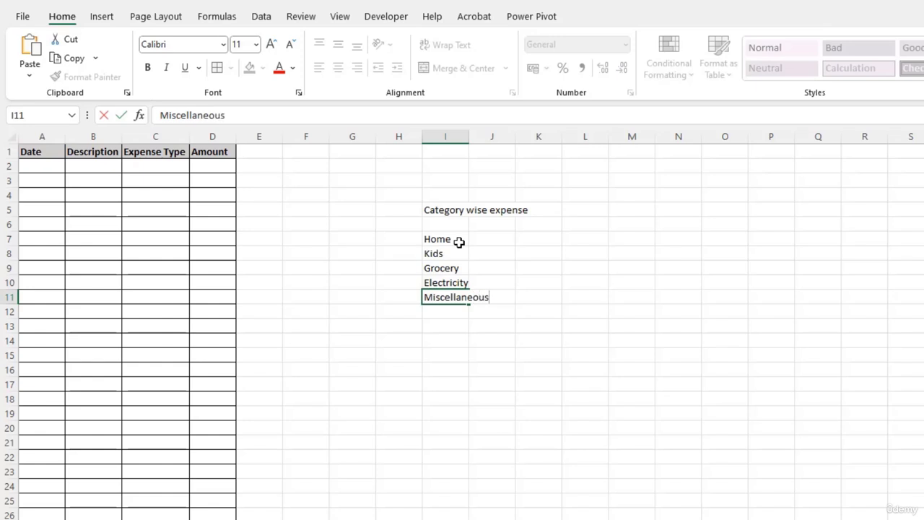
{"action": "key", "text": "Return"}
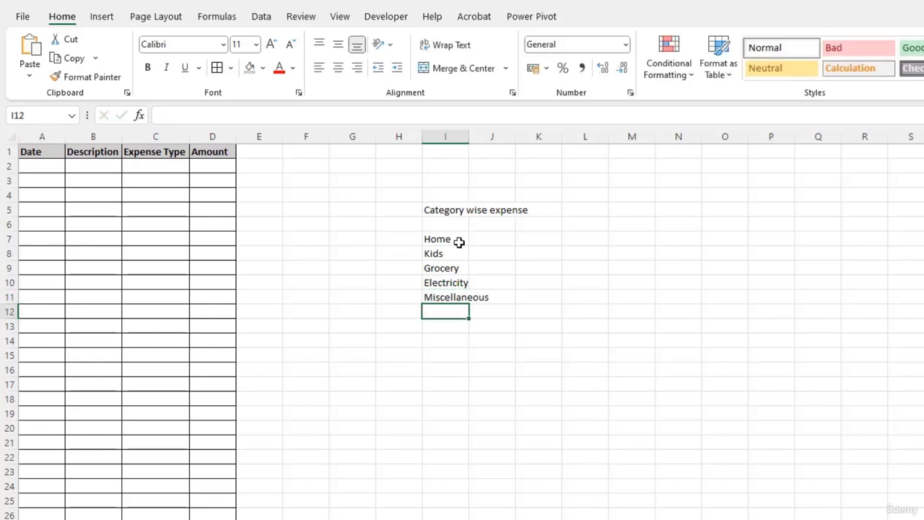
{"action": "double_click", "coordinate": [469, 137]}
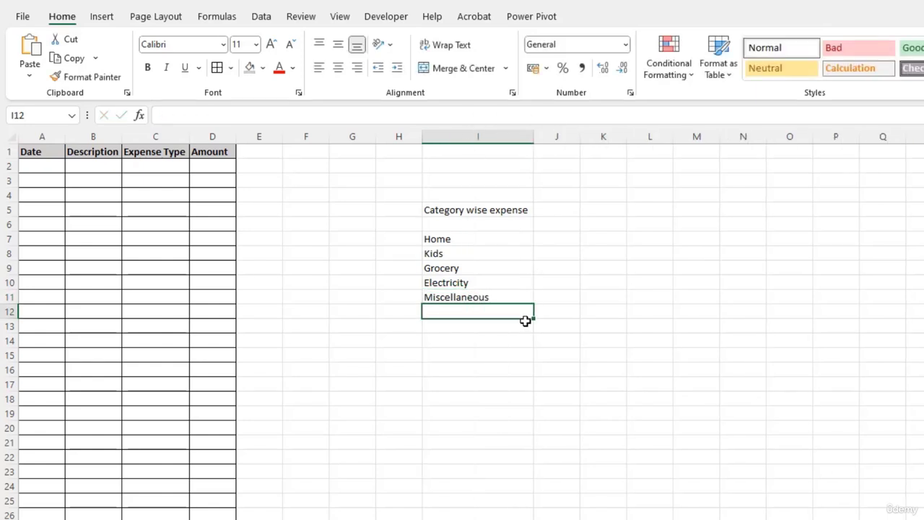
- Replace the label above the category list in I5 with Expense Type
{"action": "left_click", "coordinate": [458, 211]}
{"action": "type", "text": "Expense T"}
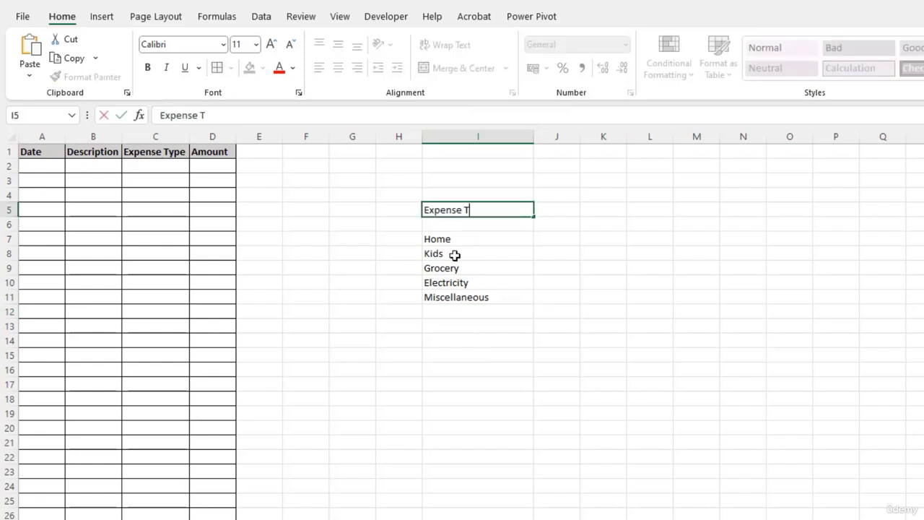
{"action": "type", "text": "ype"}
{"action": "key", "text": "Return"}
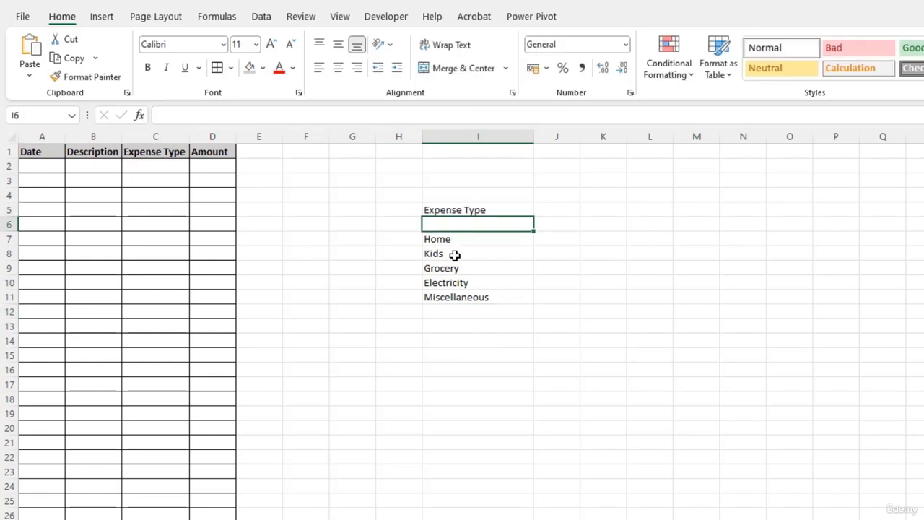
- Add a List data validation with an in-cell dropdown to cell C2, using =$I$7:$I$11 as its source
{"action": "left_click", "coordinate": [147, 166]}
{"action": "left_click", "coordinate": [147, 166]}
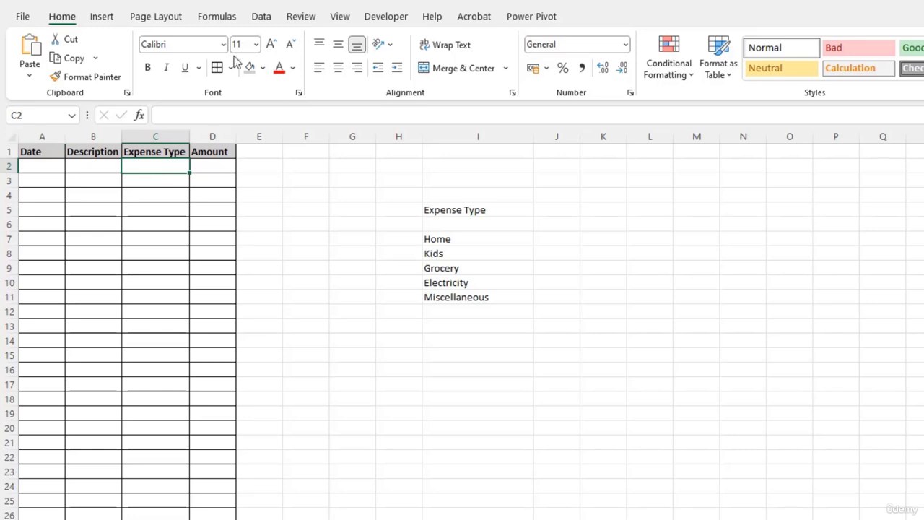
{"action": "left_click", "coordinate": [260, 17]}
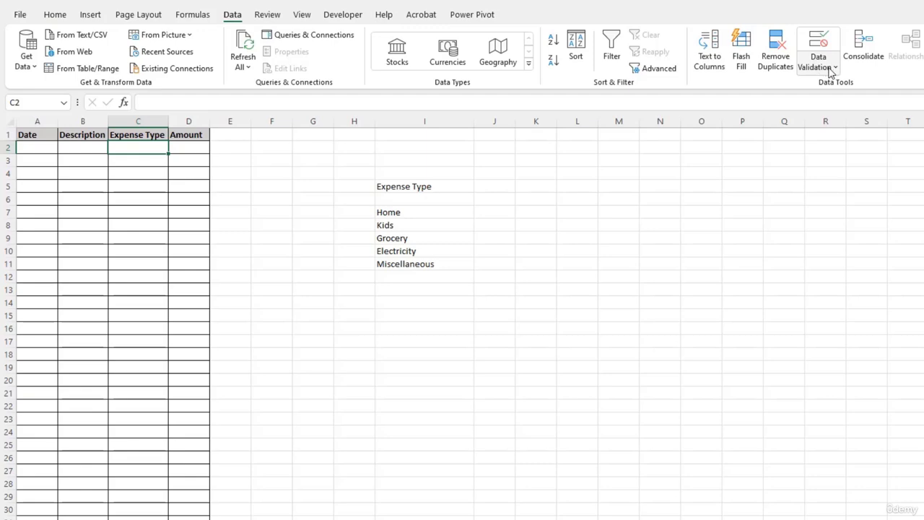
{"action": "left_click", "coordinate": [830, 69]}
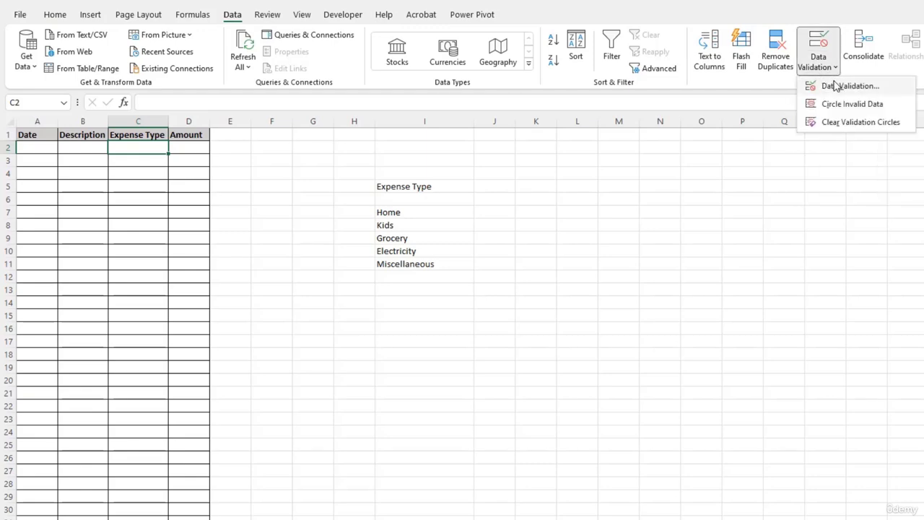
{"action": "left_click", "coordinate": [844, 86]}
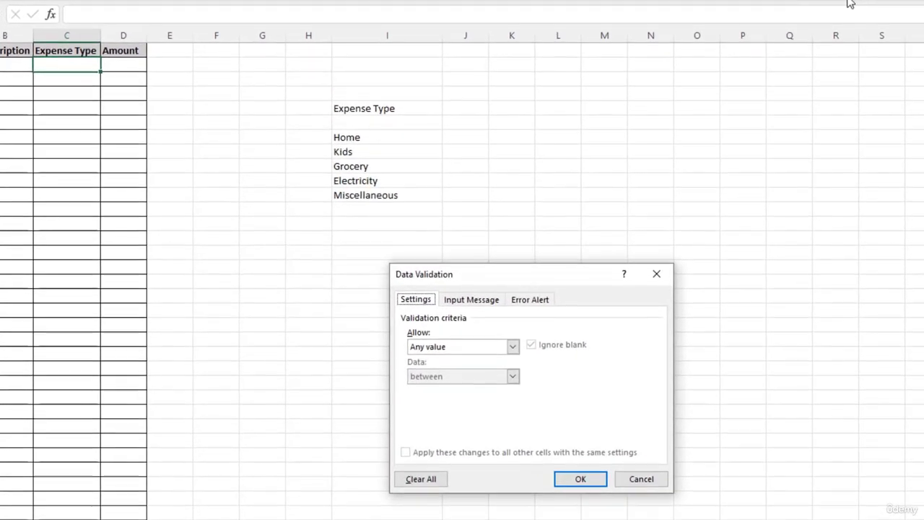
{"action": "left_click", "coordinate": [513, 347]}
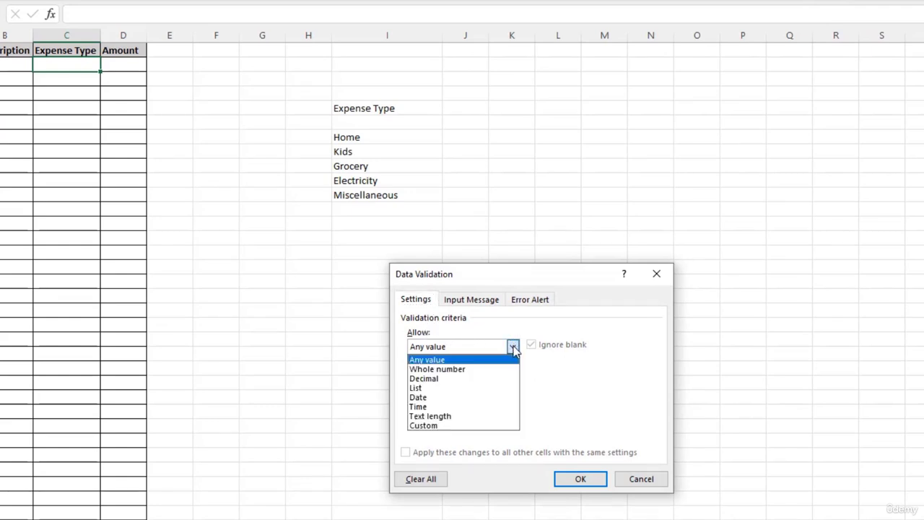
{"action": "left_click", "coordinate": [428, 393]}
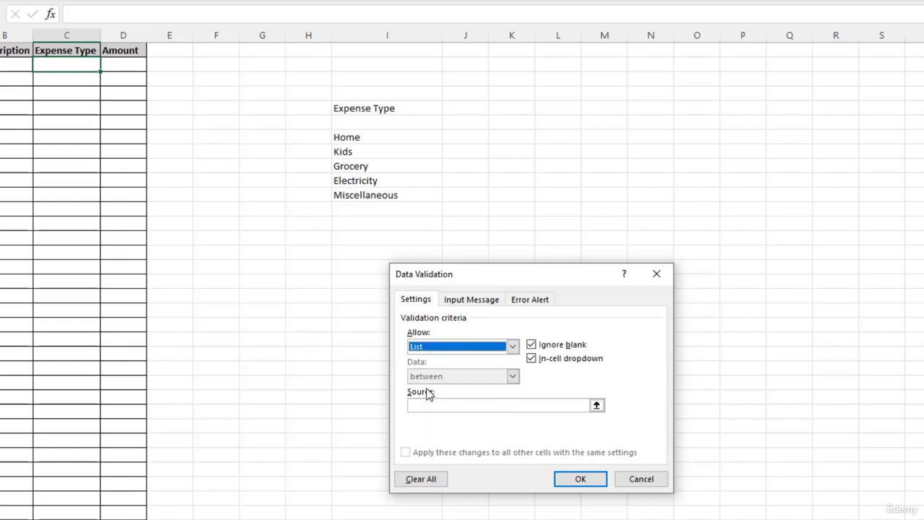
{"action": "left_click", "coordinate": [596, 405]}
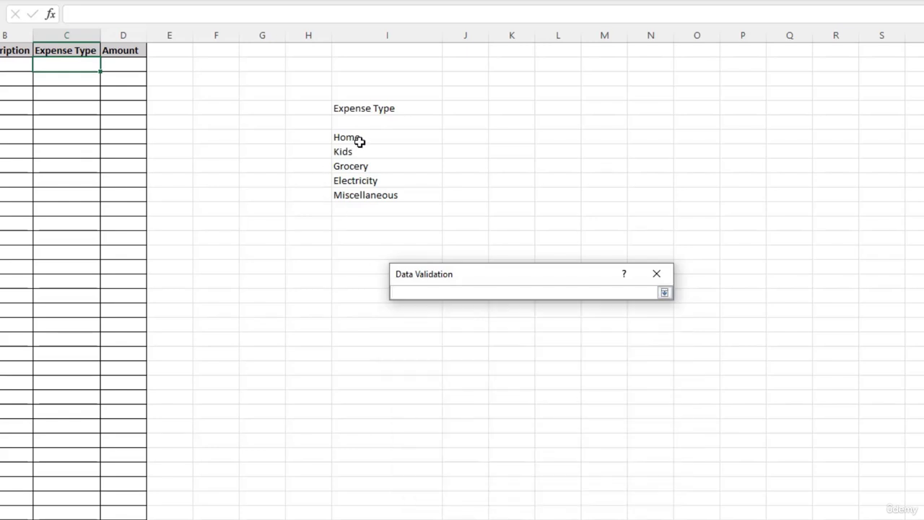
{"action": "left_click_drag", "start_coordinate": [361, 138], "coordinate": [365, 195]}
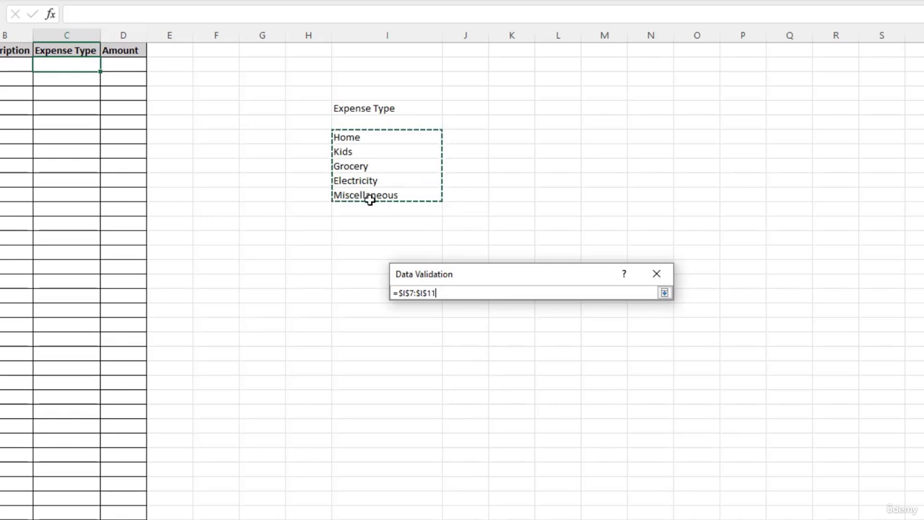
{"action": "left_click", "coordinate": [665, 292]}
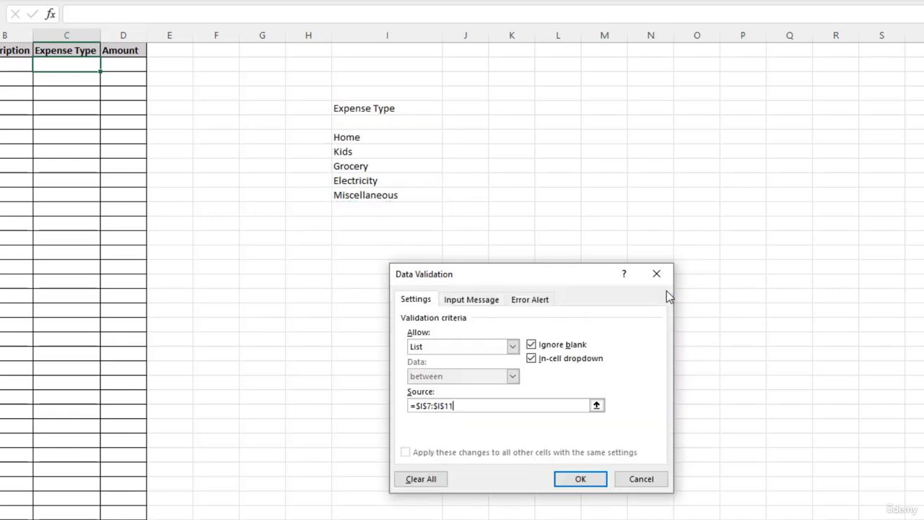
{"action": "left_click", "coordinate": [584, 483]}
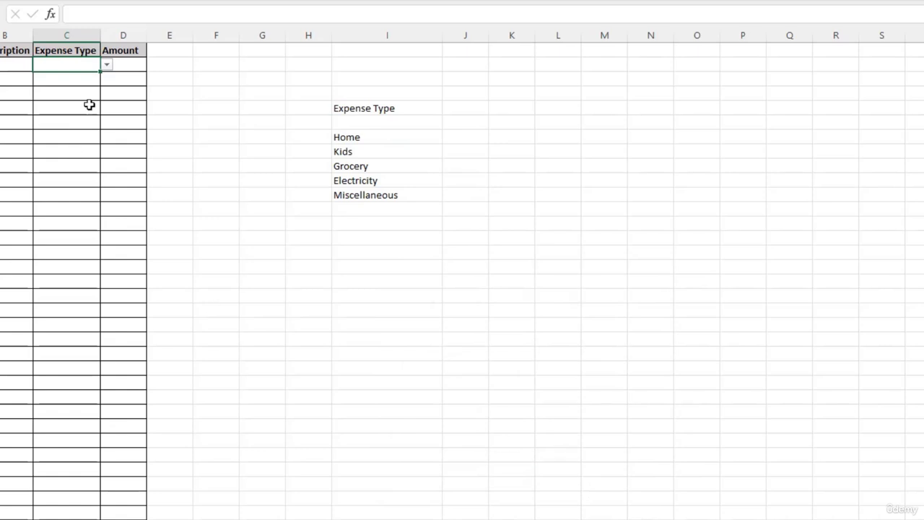
- Examine the options in cell C2's drop-down list against the category list in column I
{"action": "left_click", "coordinate": [107, 67]}
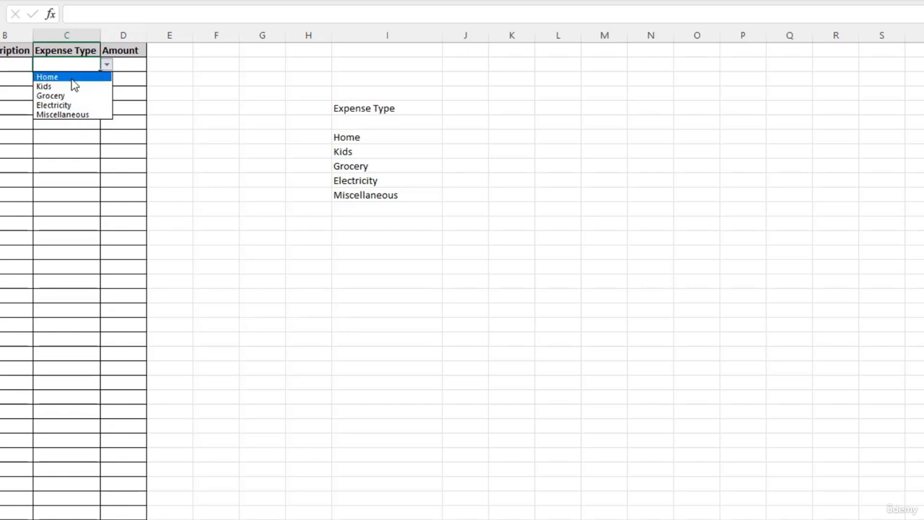
{"action": "left_click", "coordinate": [375, 201]}
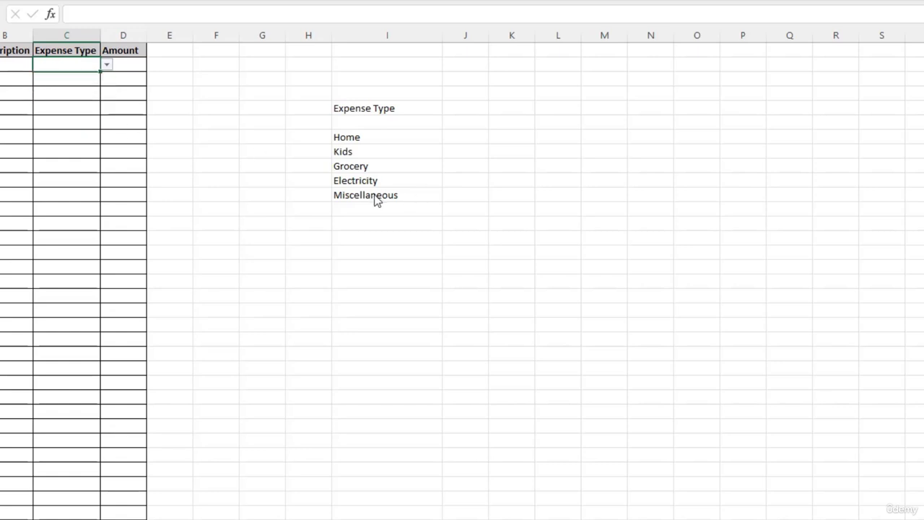
{"action": "left_click", "coordinate": [373, 199]}
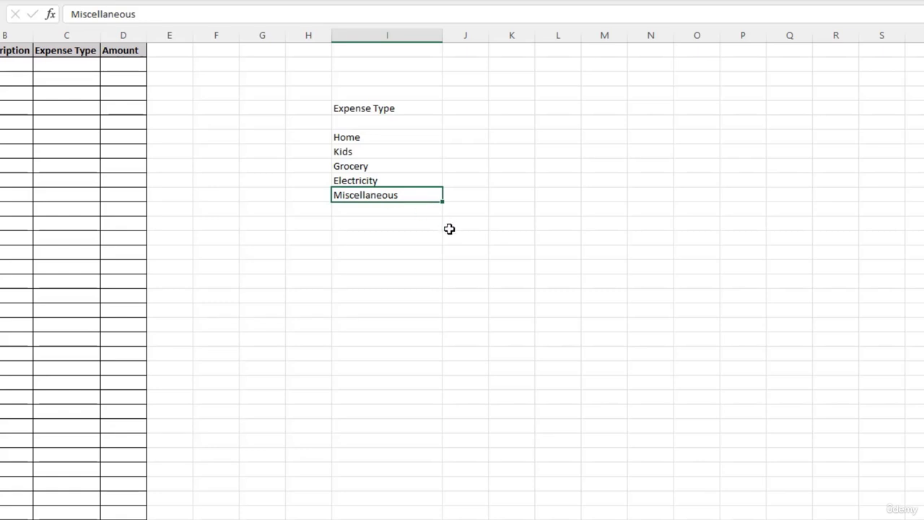
{"action": "left_click", "coordinate": [87, 64]}
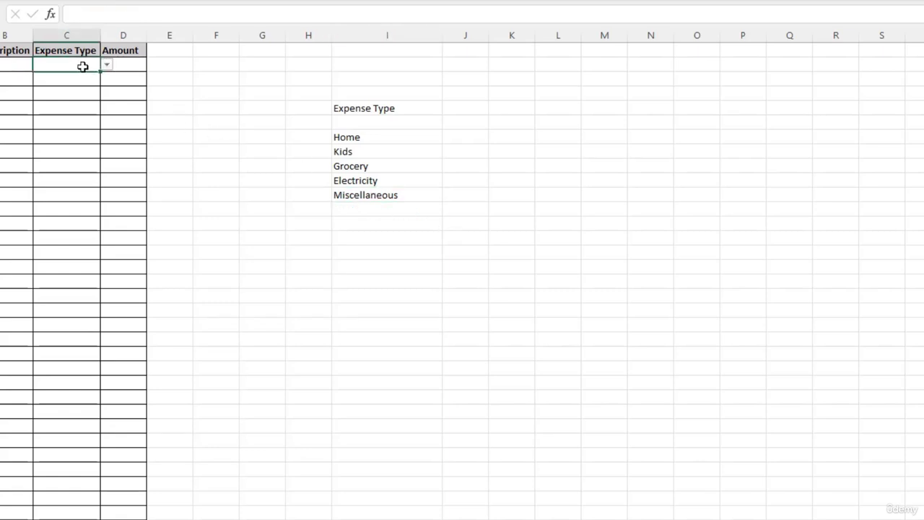
- Change the category in cell I8 to School and check the options in C2's drop-down list
{"action": "left_click", "coordinate": [361, 153]}
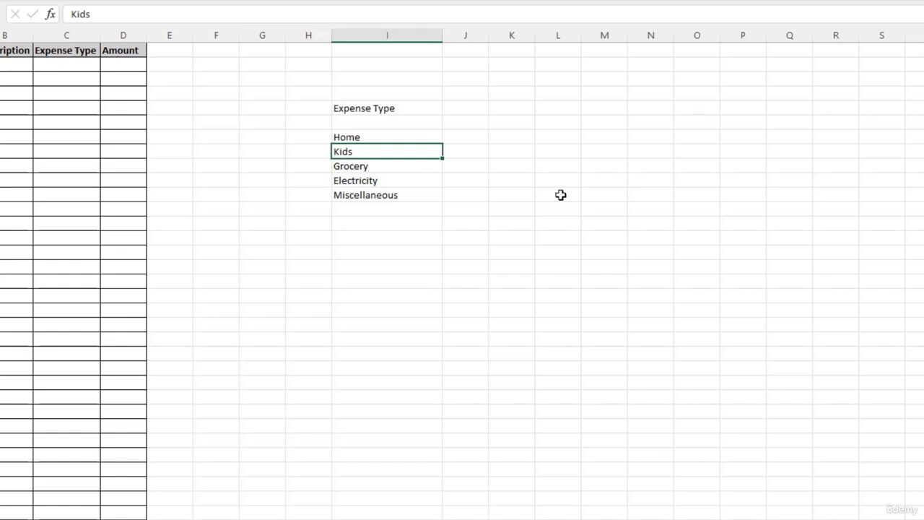
{"action": "type", "text": "Schoo"}
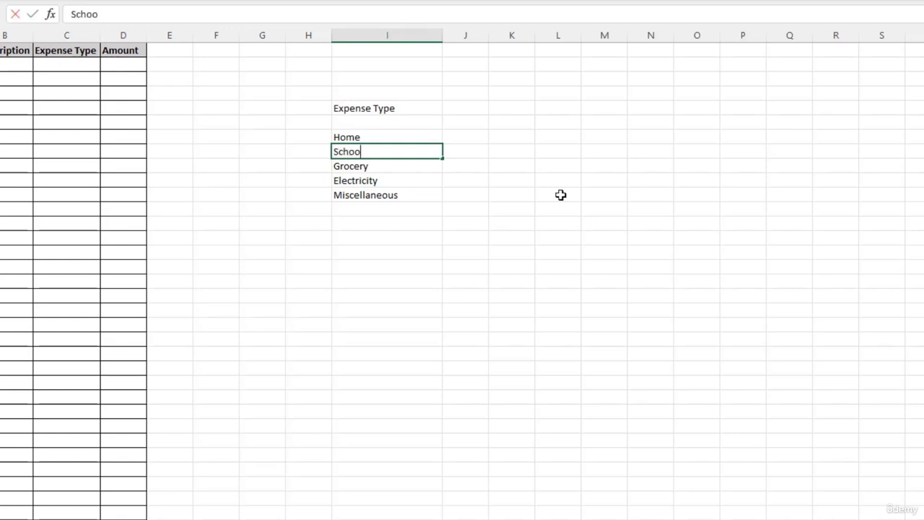
{"action": "type", "text": "l"}
{"action": "key", "text": "Return"}
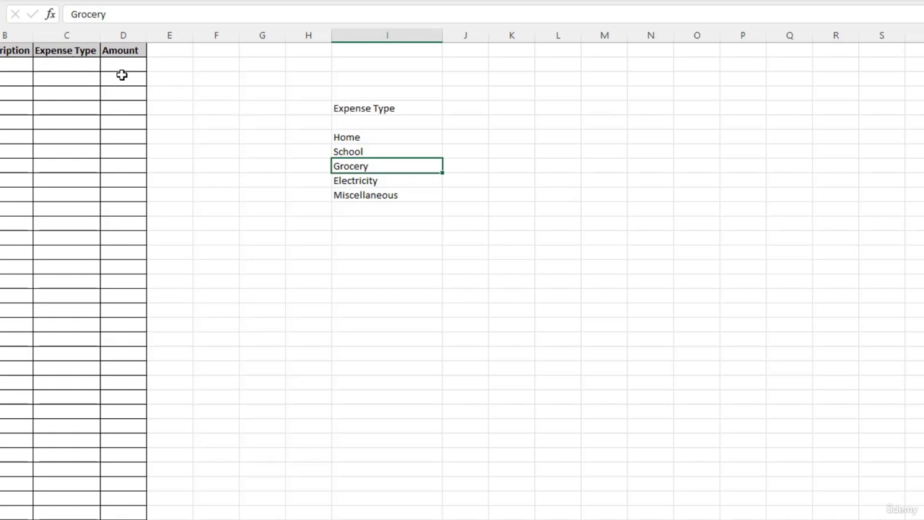
{"action": "left_click", "coordinate": [89, 63]}
{"action": "left_click", "coordinate": [107, 65]}
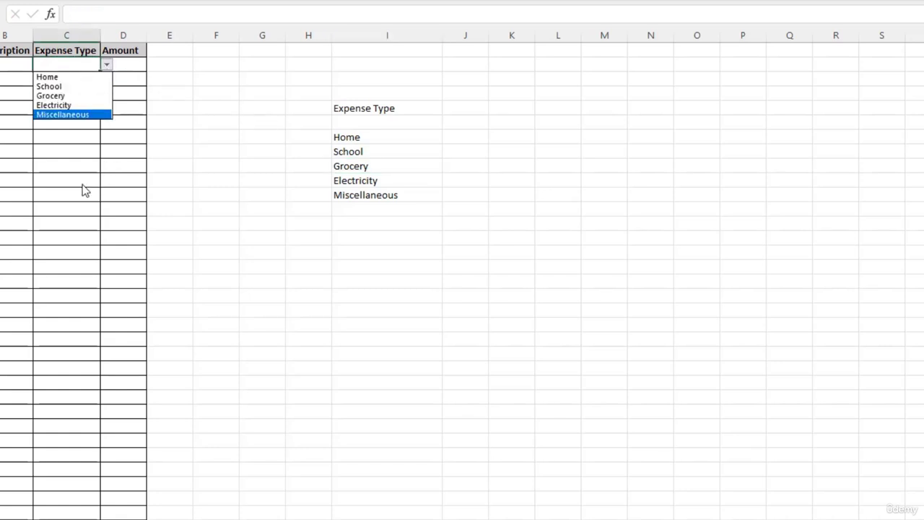
- Start the first expense record in row 2 with the date 01-01-2023 and the description Chair
{"action": "key", "text": "Escape"}
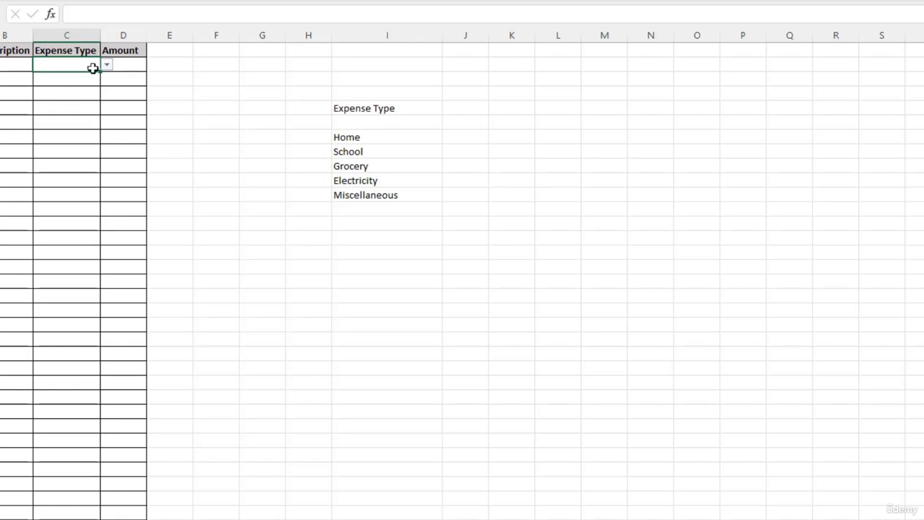
{"action": "left_click", "coordinate": [452, 137]}
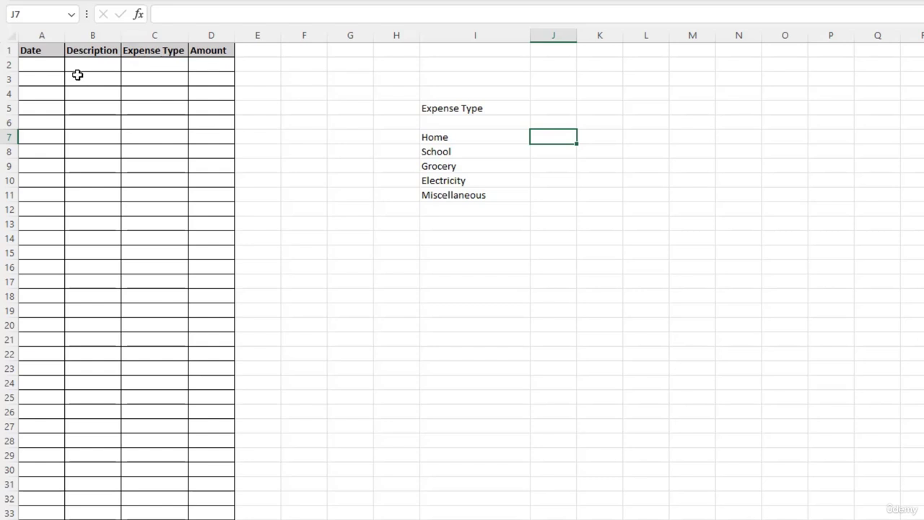
{"action": "left_click", "coordinate": [51, 67]}
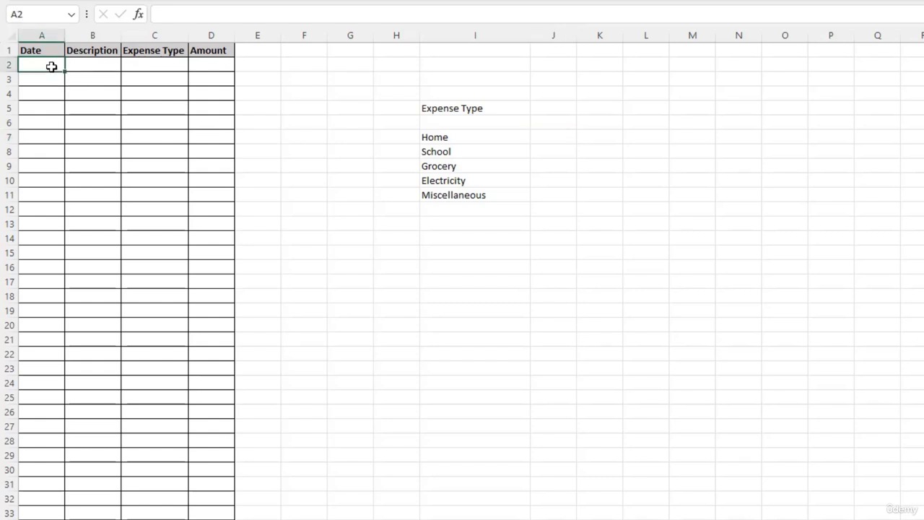
{"action": "type", "text": "01-01-2023"}
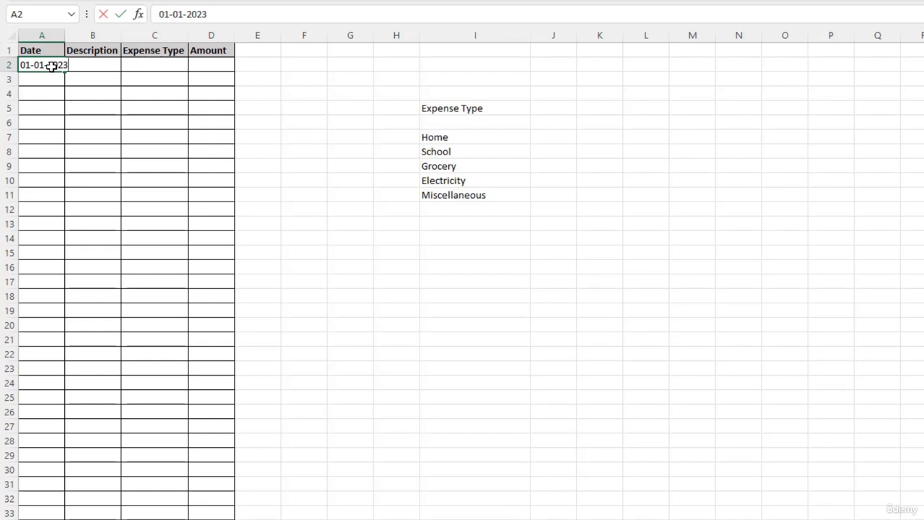
{"action": "key", "text": "Tab"}
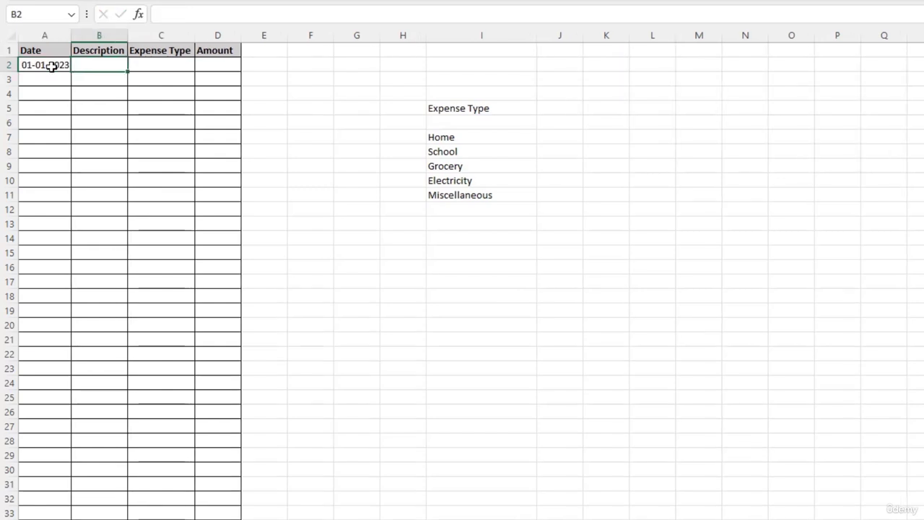
{"action": "type", "text": "Chiar"}
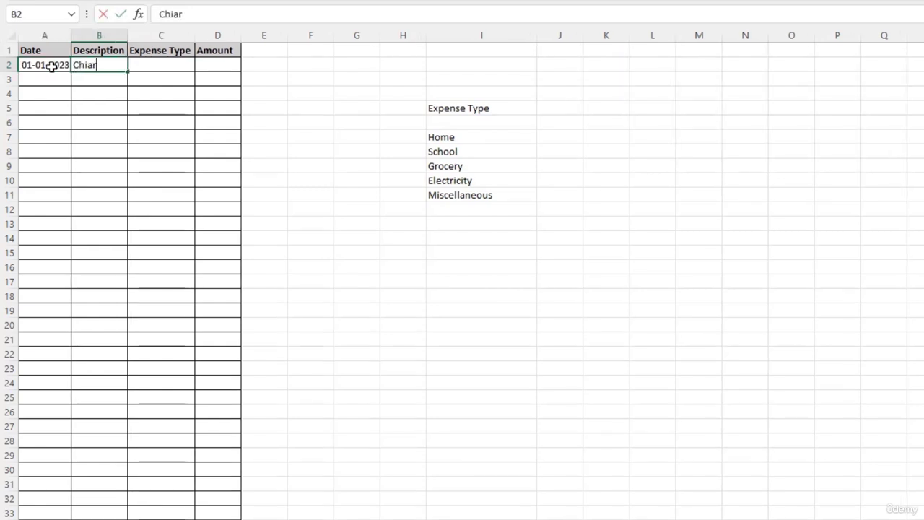
{"action": "key", "text": "BackSpace"}
{"action": "key", "text": "BackSpace"}
{"action": "type", "text": "a"}
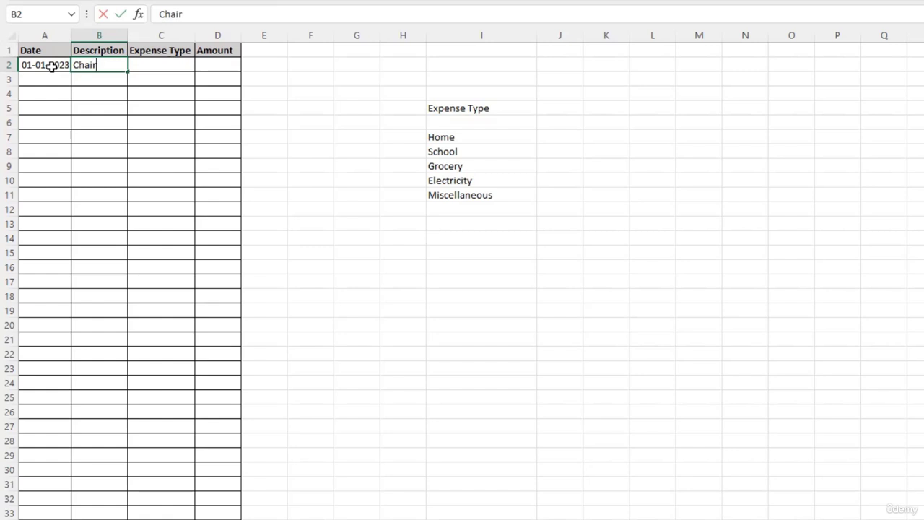
{"action": "key", "text": "Tab"}
- Choose Home as the expense type in C2 and enter 500 as the amount in D2
{"action": "left_click", "coordinate": [201, 64]}
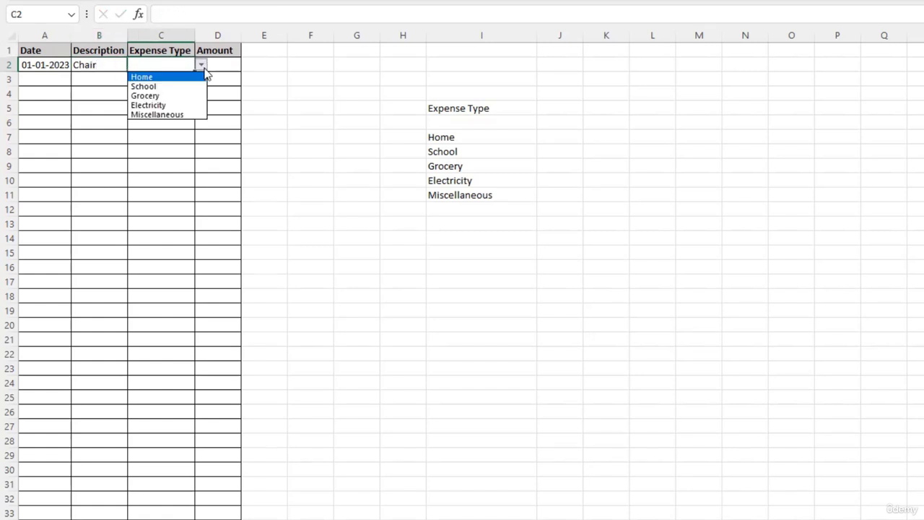
{"action": "left_click", "coordinate": [161, 76]}
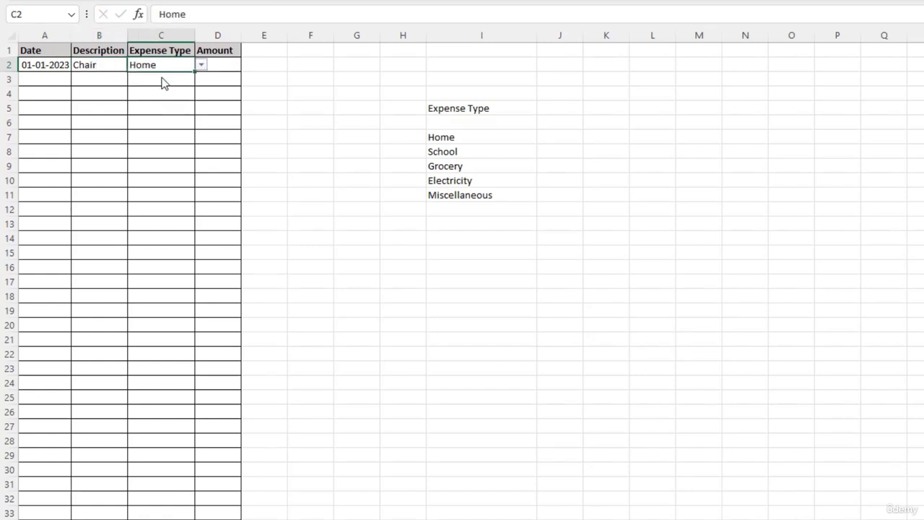
{"action": "left_click", "coordinate": [217, 67]}
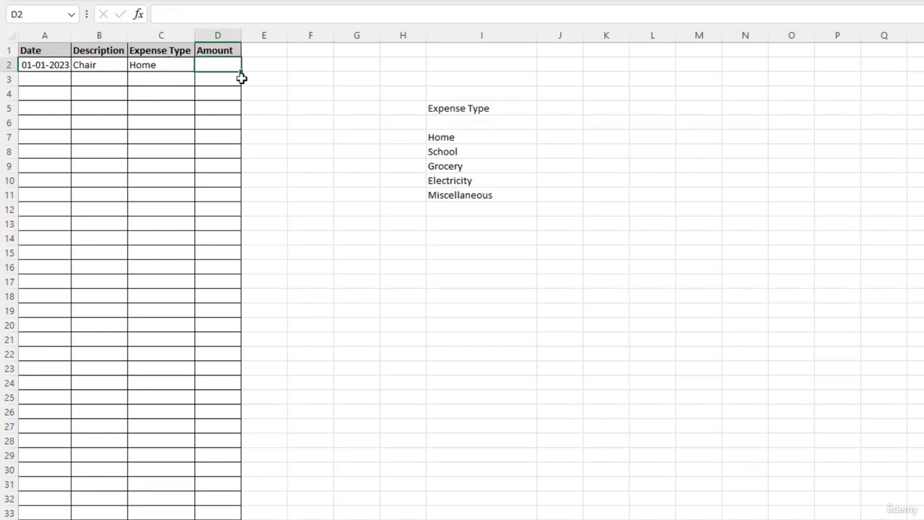
{"action": "type", "text": "500"}
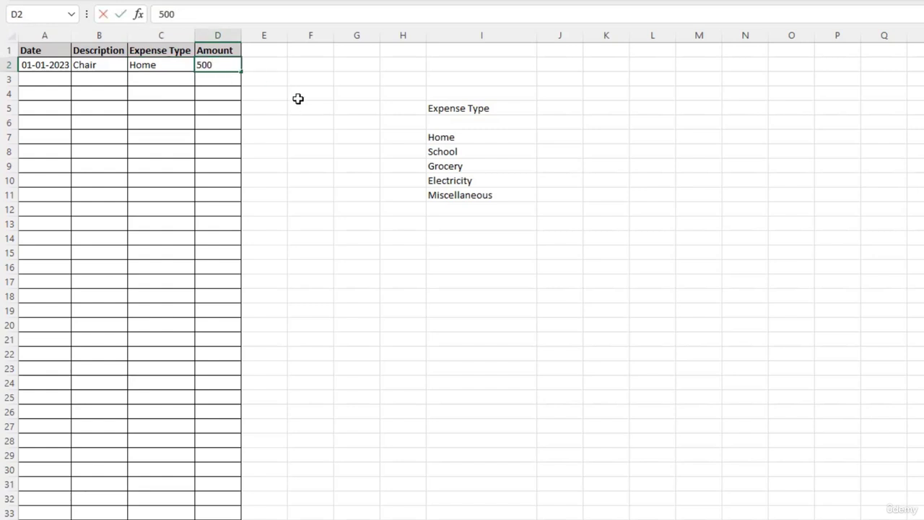
{"action": "key", "text": "Return"}
- Start the second expense record in row 3 with the date 01-02-2023 and the description Vegetables
{"action": "left_click", "coordinate": [46, 80]}
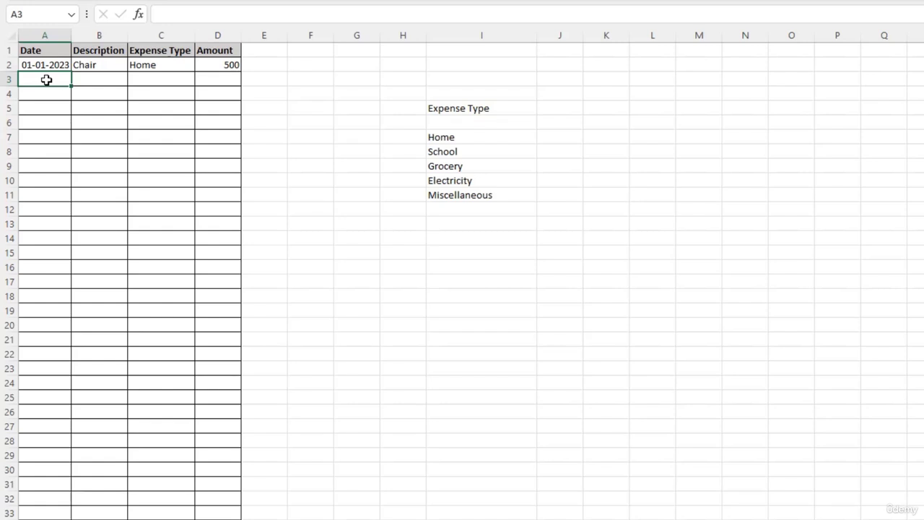
{"action": "type", "text": "01-02-2023"}
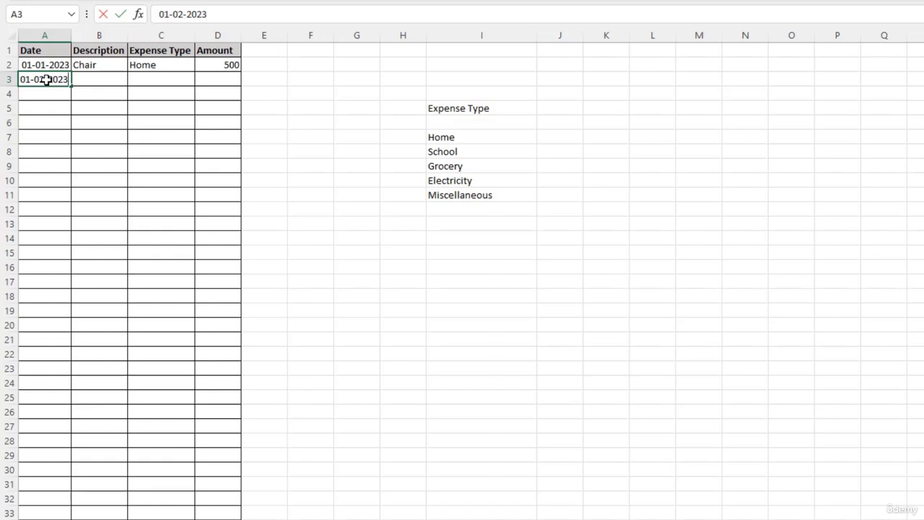
{"action": "key", "text": "Tab"}
{"action": "type", "text": "Vegetb"}
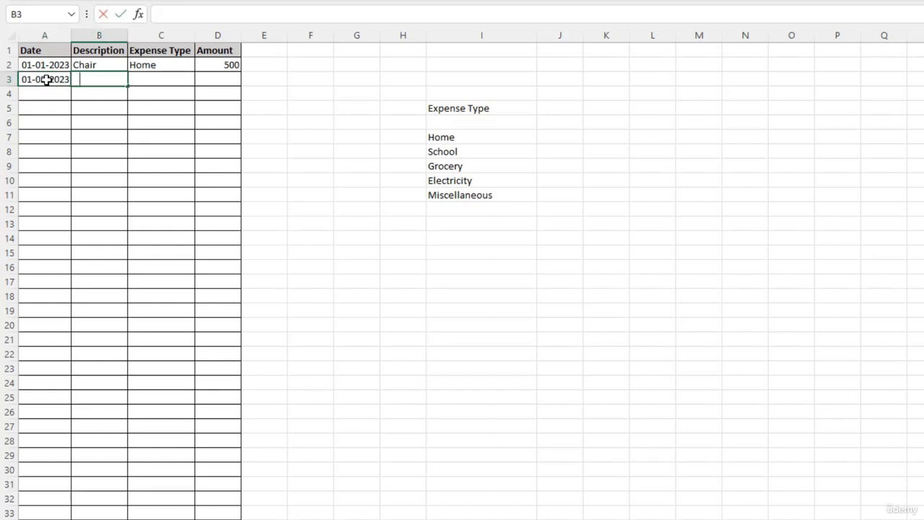
{"action": "key", "text": "BackSpace"}
{"action": "type", "text": "ab"}
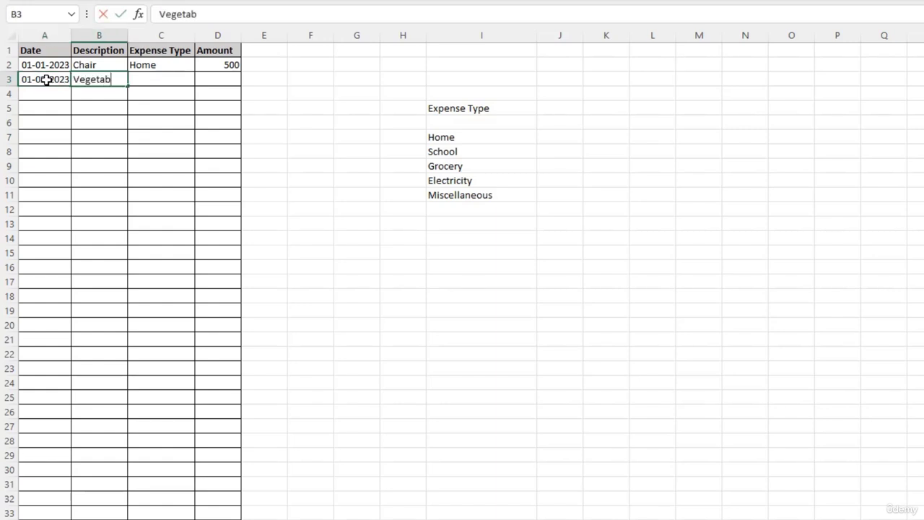
{"action": "type", "text": "les"}
{"action": "key", "text": "Tab"}
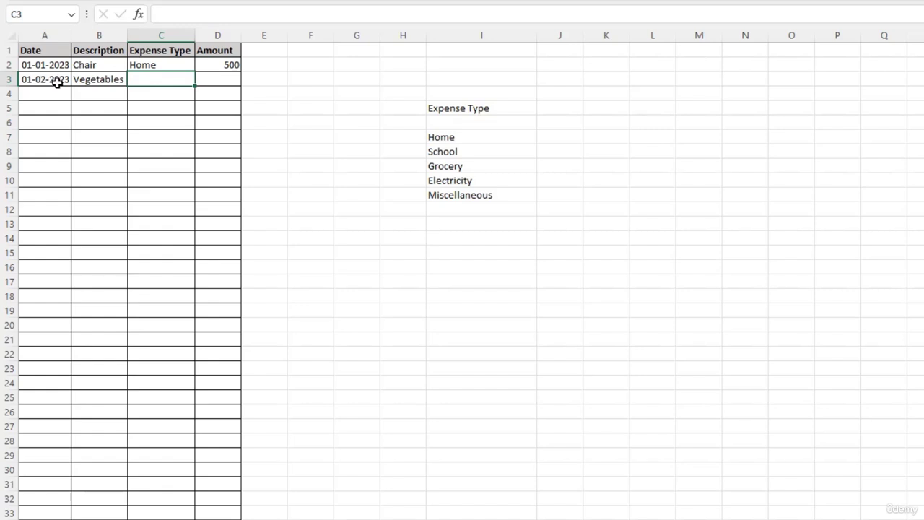
- Copy cell C2 with its drop-down list down the bordered rows of the Expense Type column, starting at C3
{"action": "left_click", "coordinate": [177, 66]}
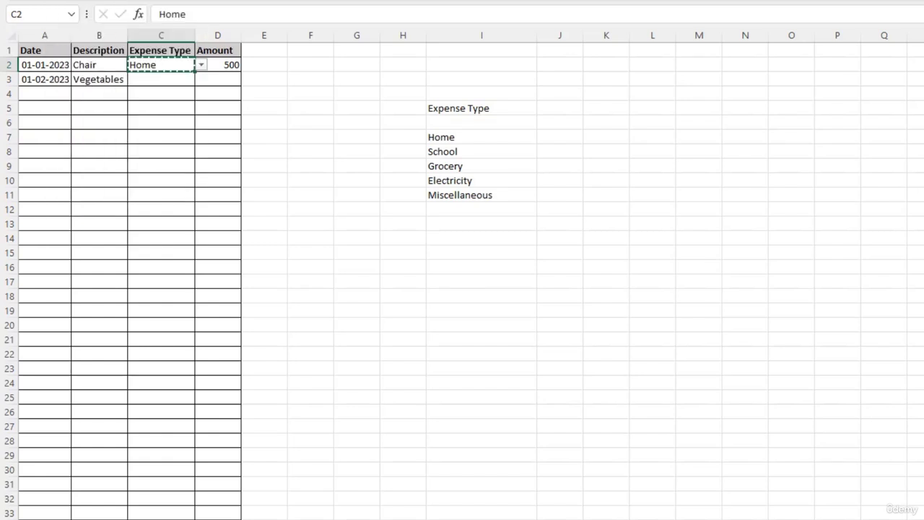
{"action": "left_click_drag", "start_coordinate": [148, 80], "coordinate": [193, 512]}
{"action": "left_click", "coordinate": [150, 70]}
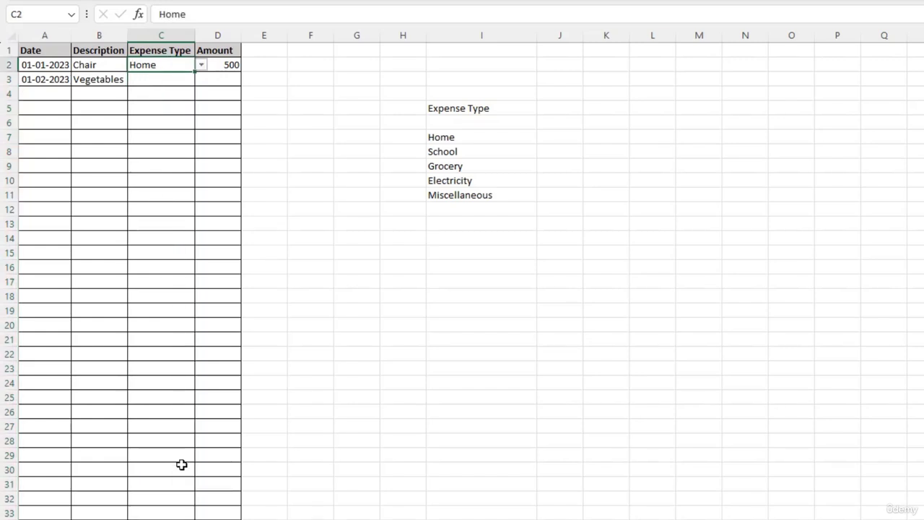
{"action": "key", "text": "ctrl+c"}
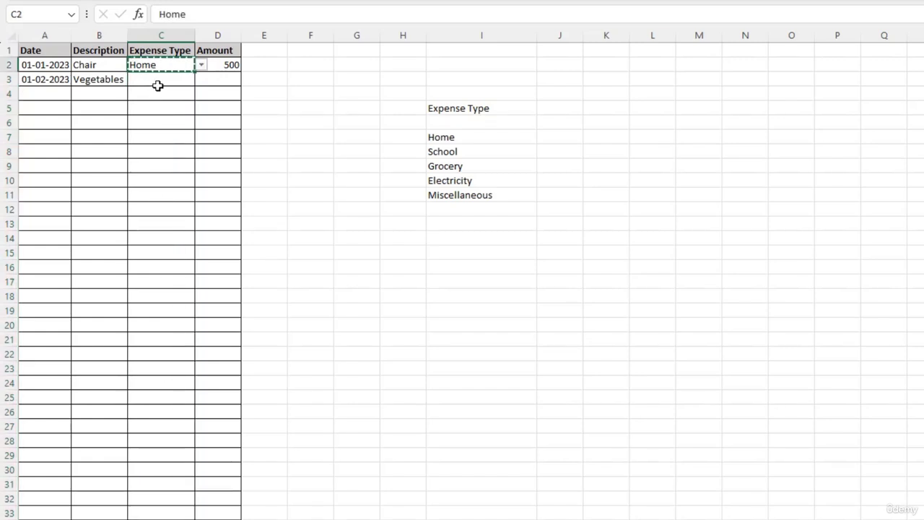
{"action": "left_click", "coordinate": [157, 85]}
{"action": "key", "text": "shift+Down"}
{"action": "key", "text": "shift+Down"}
{"action": "key", "text": "shift+Down"}
{"action": "key", "text": "shift+Down"}
{"action": "key", "text": "shift+Down"}
{"action": "key", "text": "shift+Down"}
{"action": "key", "text": "shift+Down"}
{"action": "key", "text": "shift+Down"}
{"action": "key", "text": "shift+Down"}
{"action": "key", "text": "shift+Down"}
{"action": "key", "text": "shift+Down"}
{"action": "key", "text": "shift+Down"}
{"action": "key", "text": "shift+Down"}
{"action": "key", "text": "shift+Down"}
{"action": "key", "text": "shift+Down"}
{"action": "key", "text": "shift+Down"}
{"action": "key", "text": "shift+Down"}
{"action": "key", "text": "shift+Down"}
{"action": "key", "text": "shift+Down"}
{"action": "key", "text": "shift+Down"}
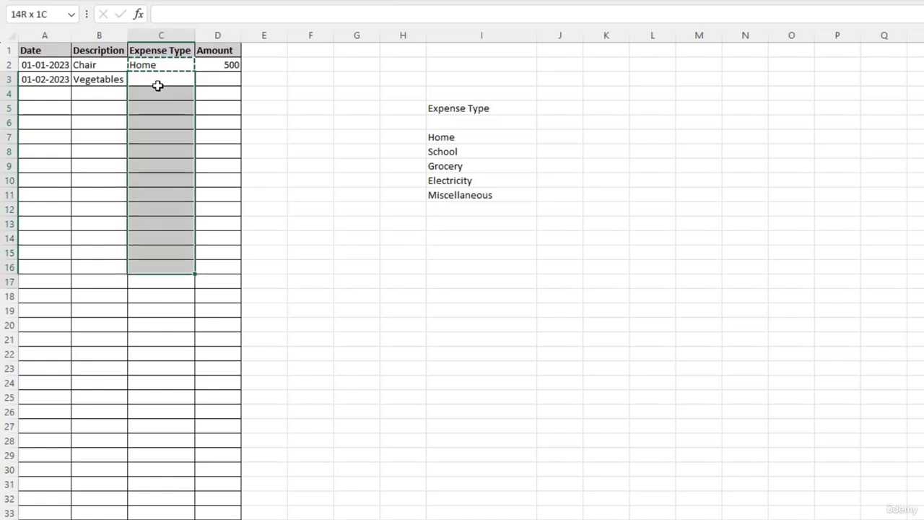
{"action": "key", "text": "ctrl+v"}
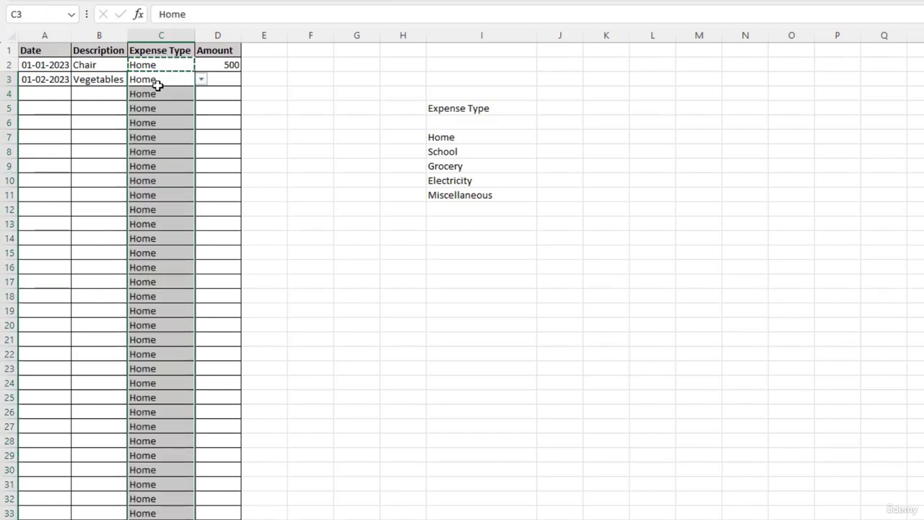
- Clear the copied Home entries from C3 downward and check several of the emptied cells for the drop-down list
{"action": "left_click", "coordinate": [202, 151]}
{"action": "left_click", "coordinate": [178, 94]}
{"action": "left_click", "coordinate": [170, 81]}
{"action": "key", "text": "ctrl+shift+Down"}
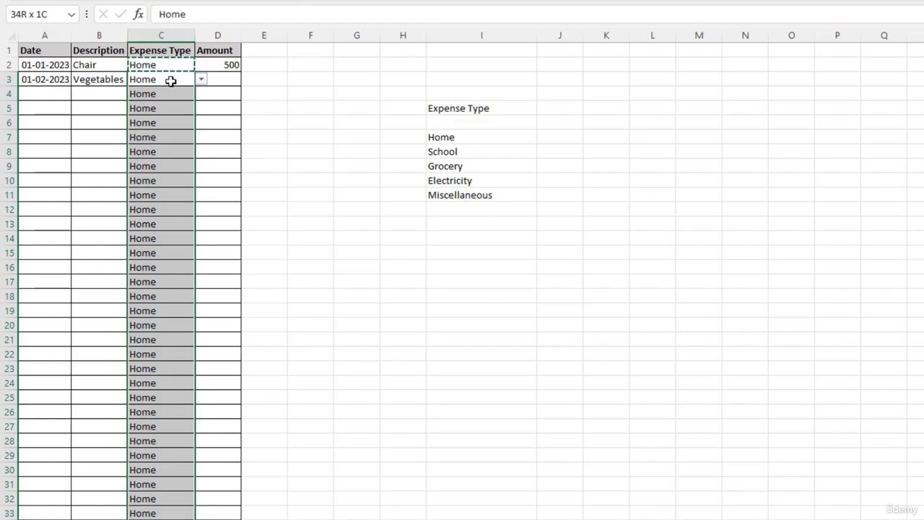
{"action": "key", "text": "Delete"}
{"action": "left_click", "coordinate": [170, 81]}
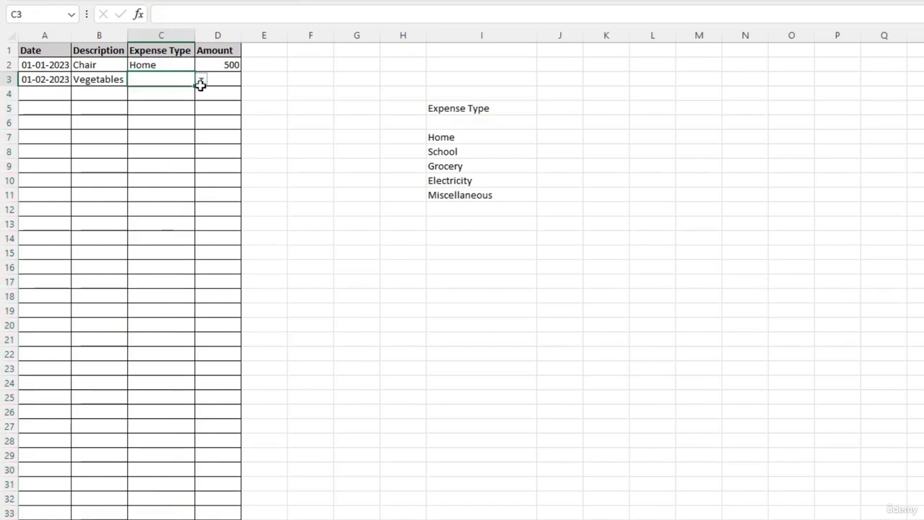
{"action": "left_click", "coordinate": [168, 97]}
{"action": "left_click", "coordinate": [159, 120]}
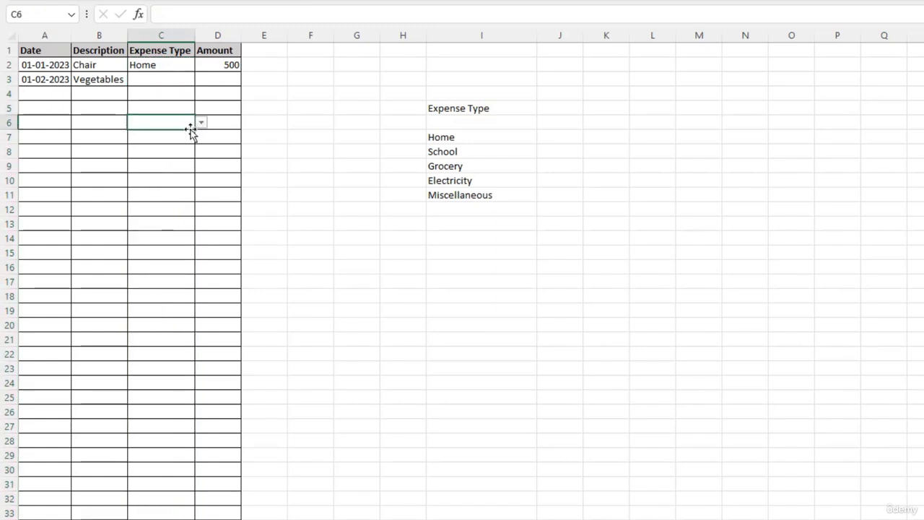
{"action": "left_click", "coordinate": [167, 149]}
{"action": "left_click", "coordinate": [172, 193]}
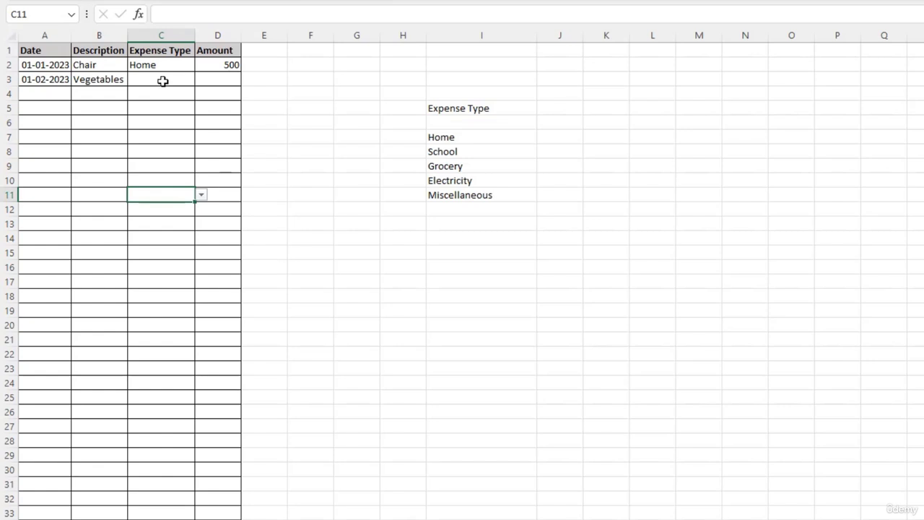
- Choose Grocery as the expense type in C3 and enter 75 as the amount in D3
{"action": "left_click", "coordinate": [163, 81]}
{"action": "left_click", "coordinate": [200, 82]}
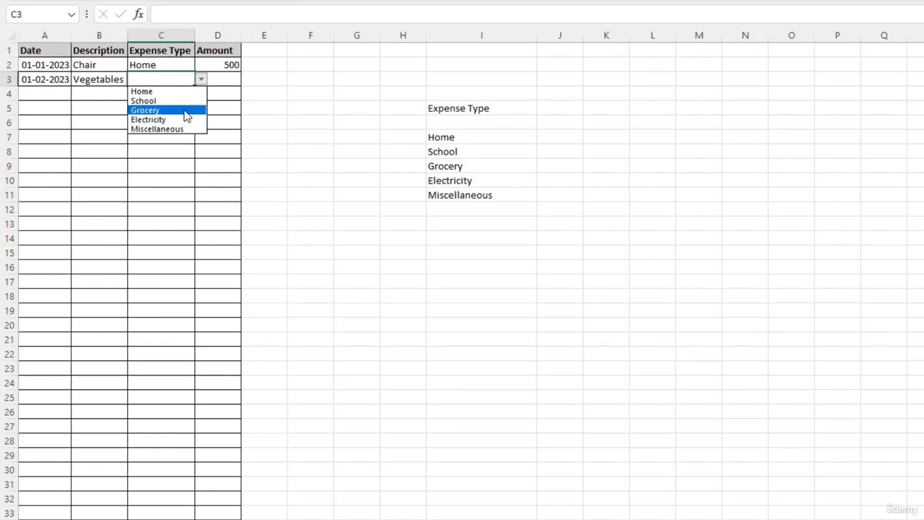
{"action": "left_click", "coordinate": [186, 116]}
{"action": "left_click", "coordinate": [220, 80]}
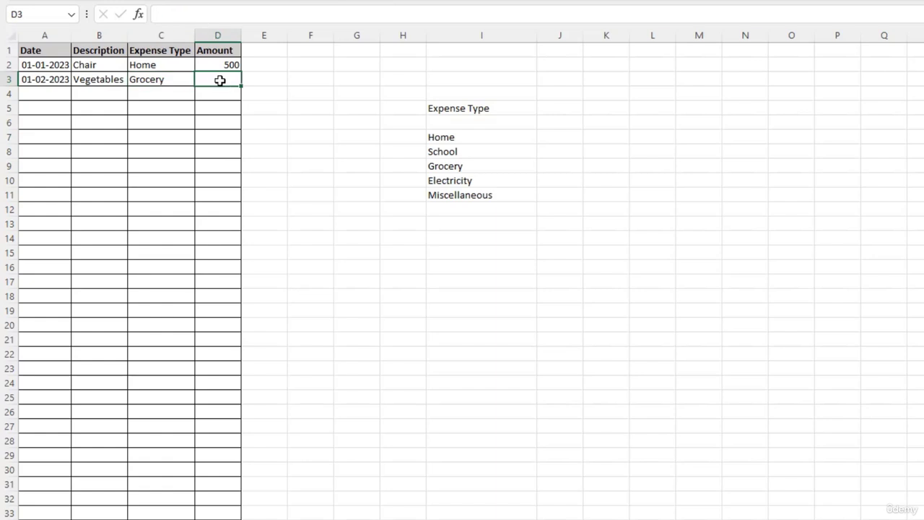
{"action": "type", "text": "75"}
{"action": "key", "text": "Return"}
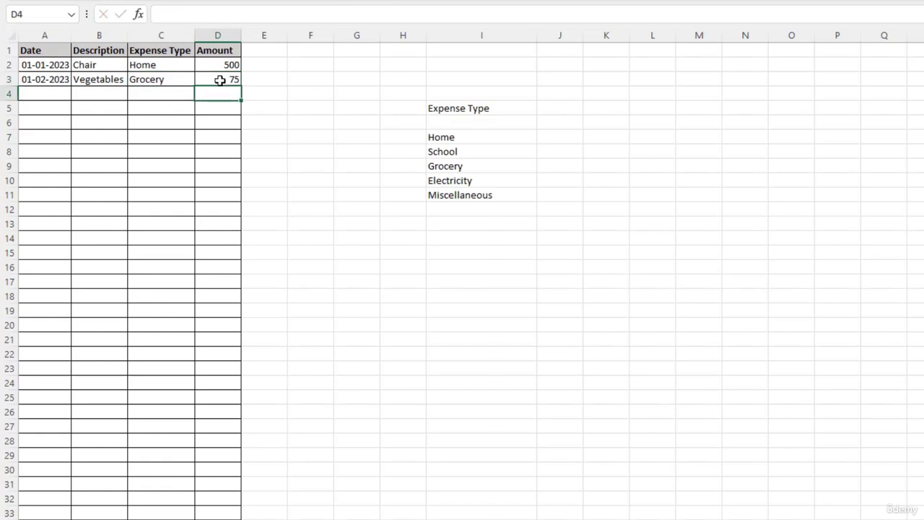
- Fill the date from A3 down into A4 and enter Fee as the description in B4
{"action": "left_click", "coordinate": [51, 93]}
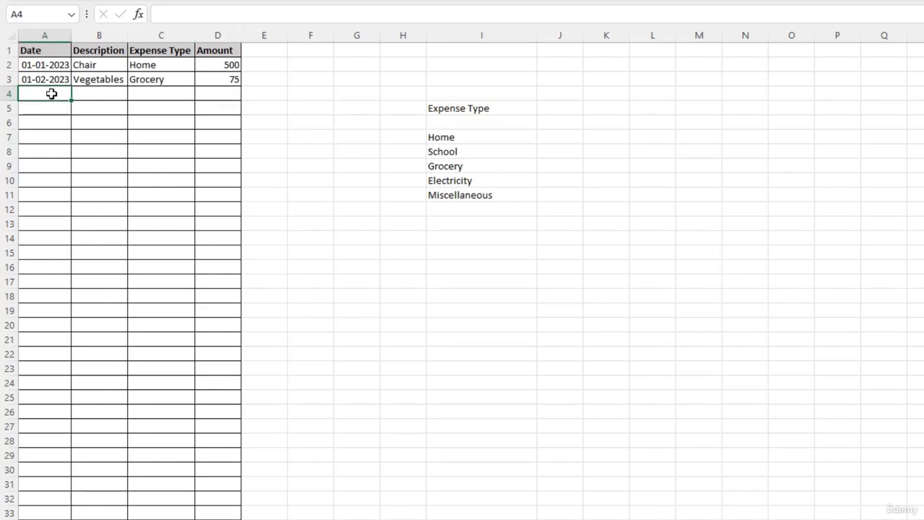
{"action": "key", "text": "ctrl+d"}
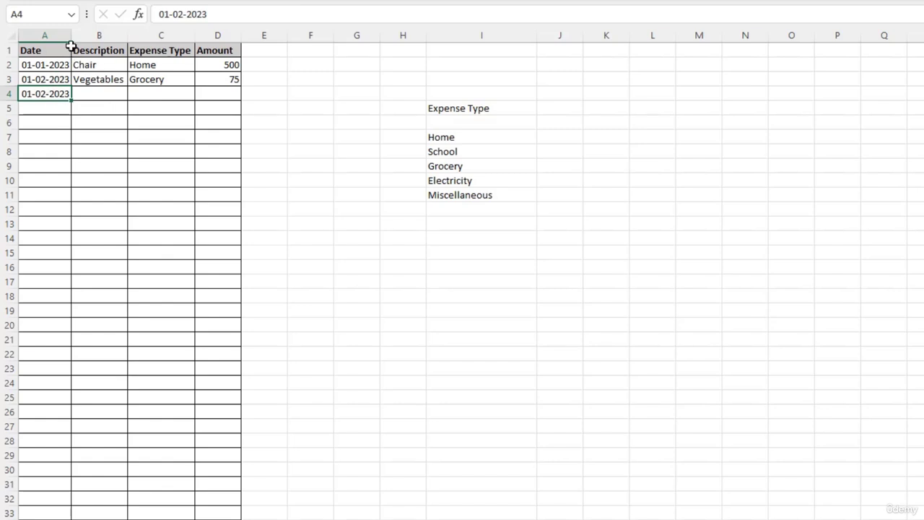
{"action": "left_click", "coordinate": [87, 92]}
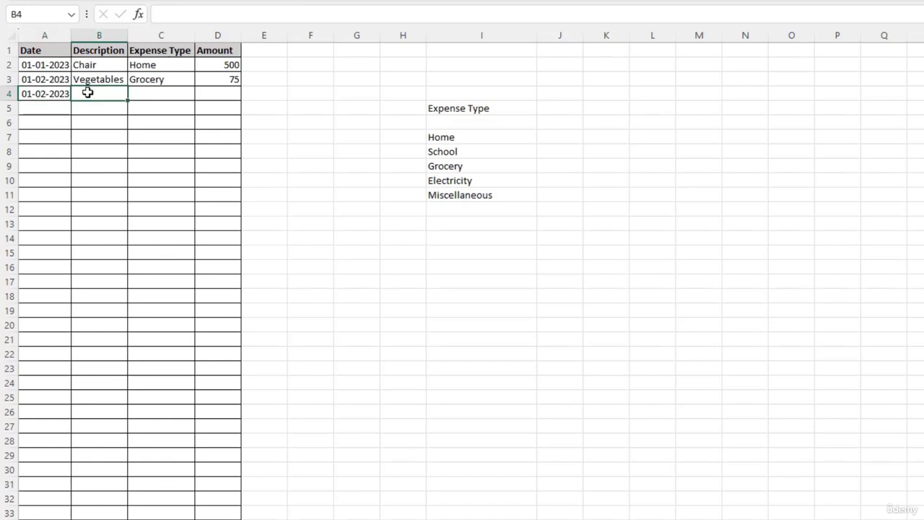
{"action": "type", "text": "Fee"}
{"action": "key", "text": "Tab"}
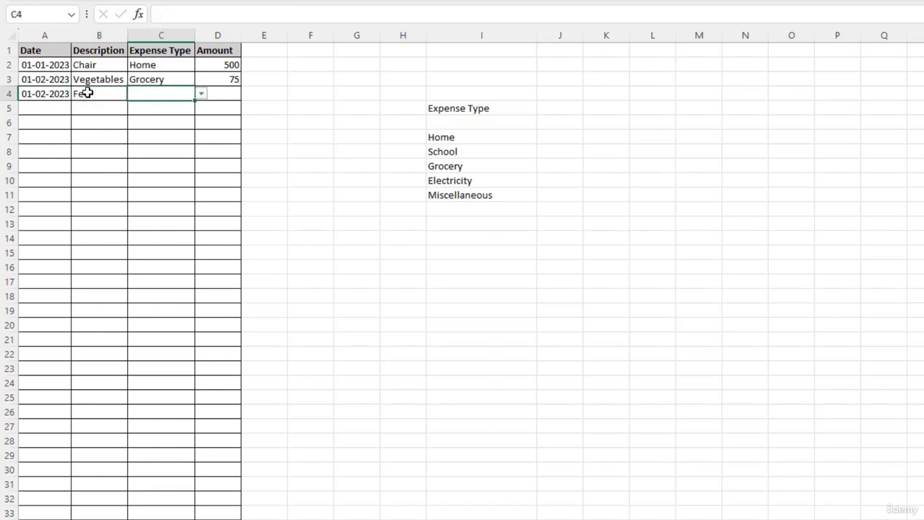
- Choose School as the expense type in C4 and enter 150 as the amount in D4
{"action": "left_click", "coordinate": [202, 93]}
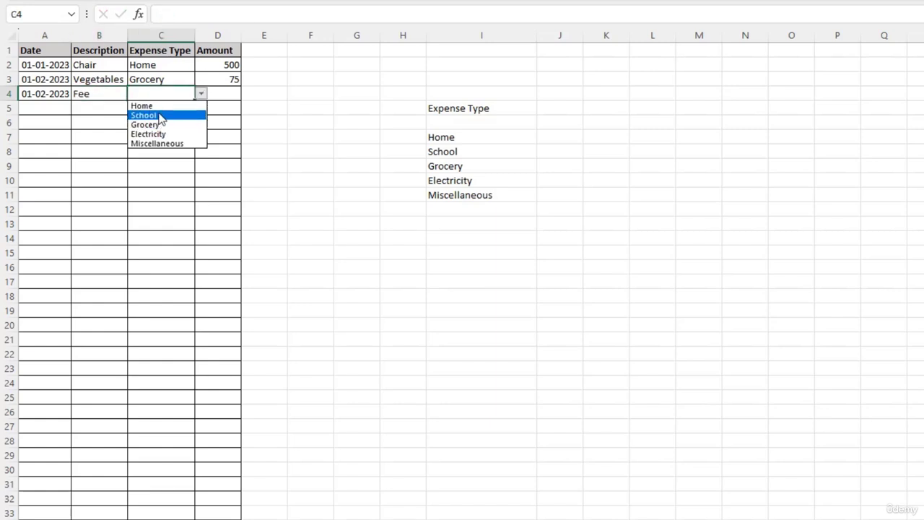
{"action": "left_click", "coordinate": [160, 115]}
{"action": "left_click", "coordinate": [218, 92]}
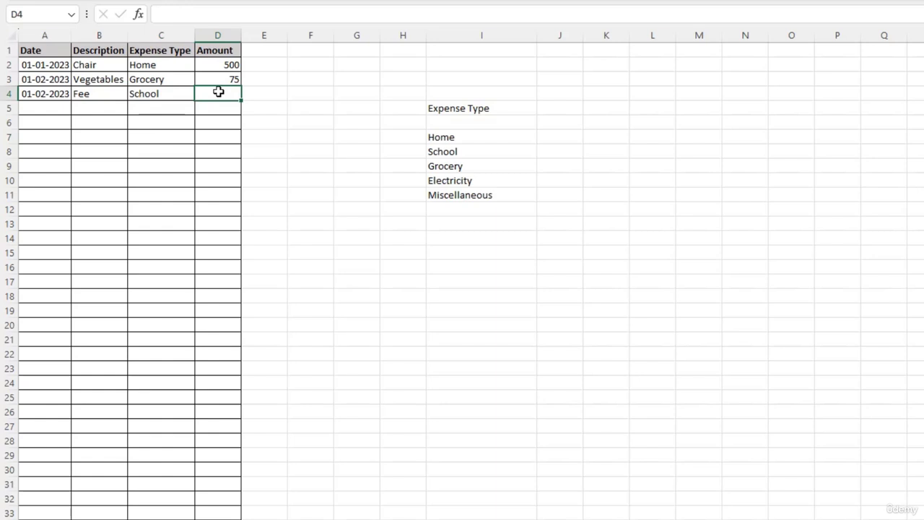
{"action": "type", "text": "150"}
{"action": "key", "text": "Return"}
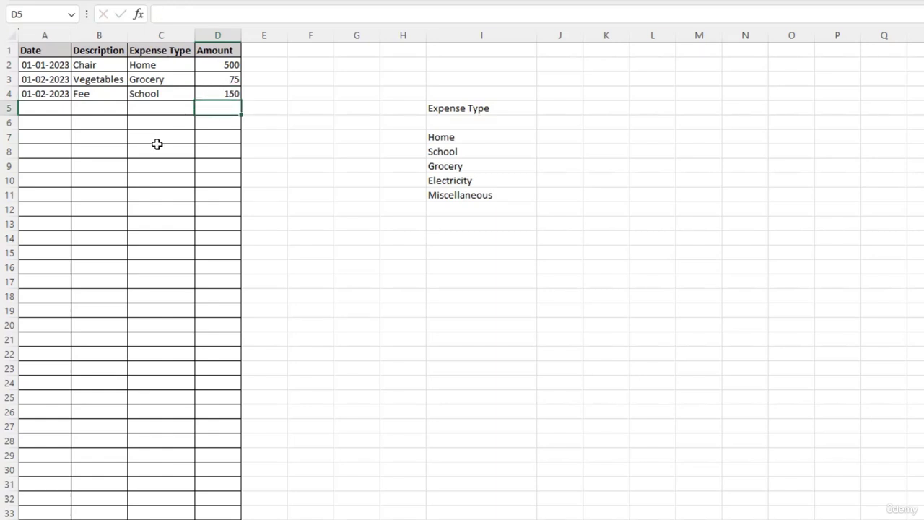
- Enter the date 01-03-2023 in A5 and the description Cereals in B5
{"action": "left_click", "coordinate": [43, 110]}
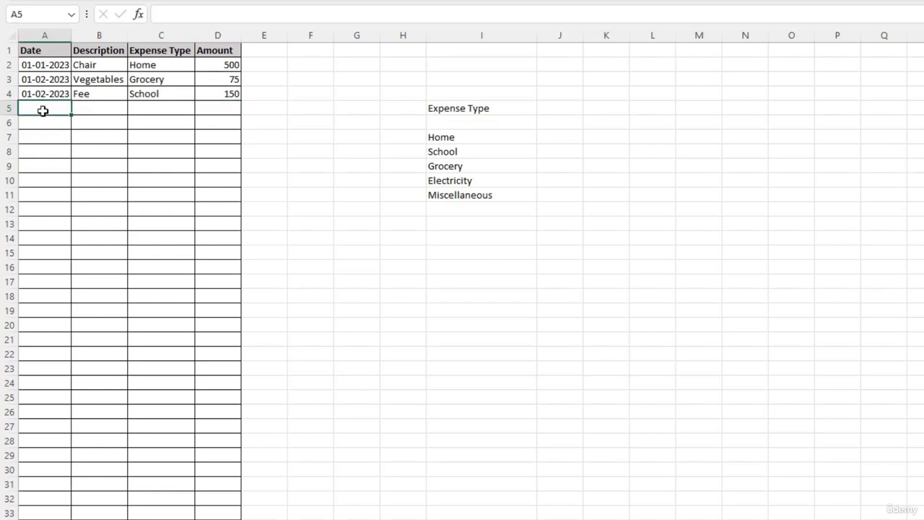
{"action": "type", "text": "01-03-2023"}
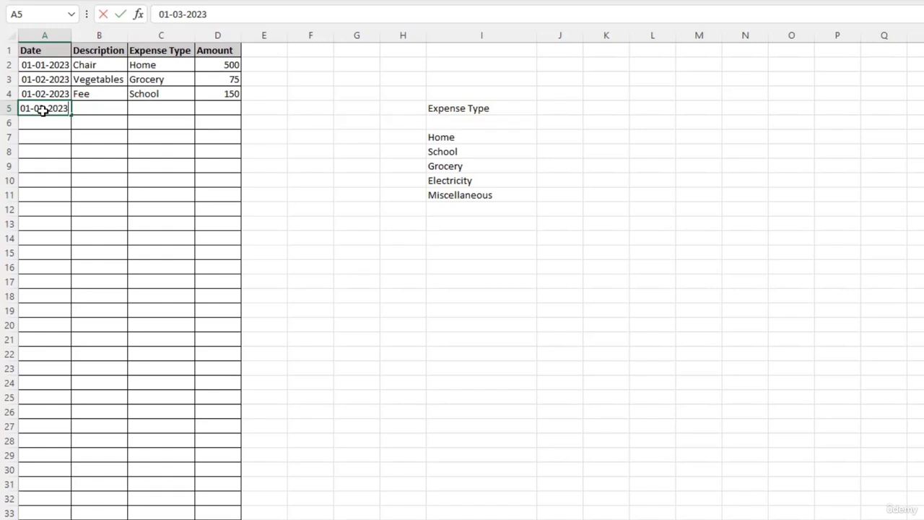
{"action": "key", "text": "Tab"}
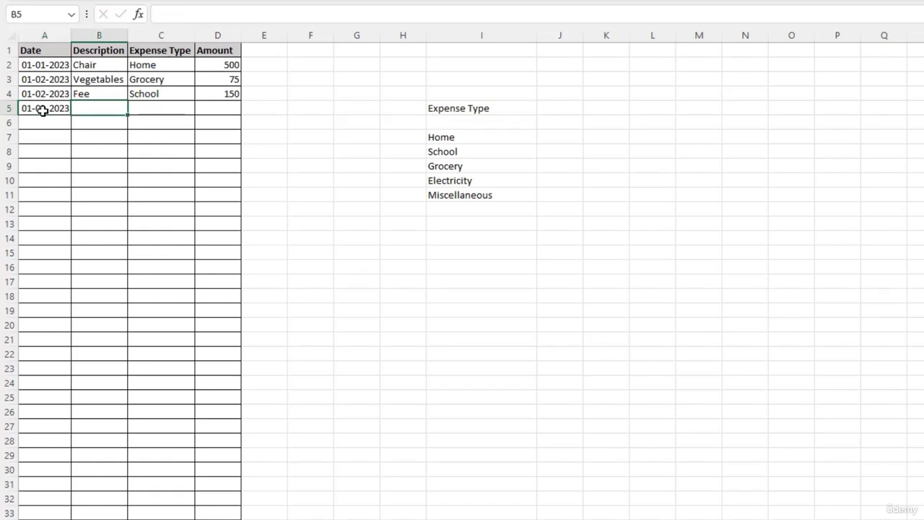
{"action": "type", "text": "Cereals"}
{"action": "key", "text": "Tab"}
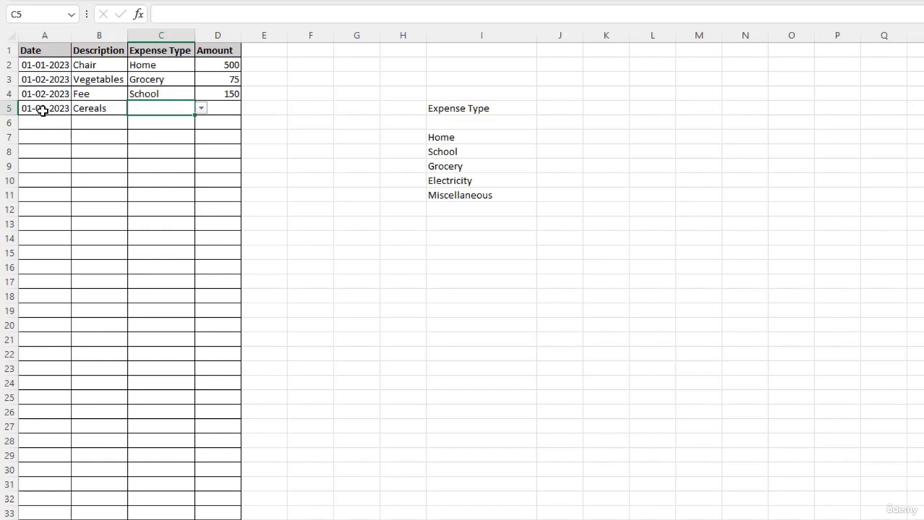
- Enter Grocery as the expense type in C5 and 50 as the amount in D5
{"action": "type", "text": "grocery"}
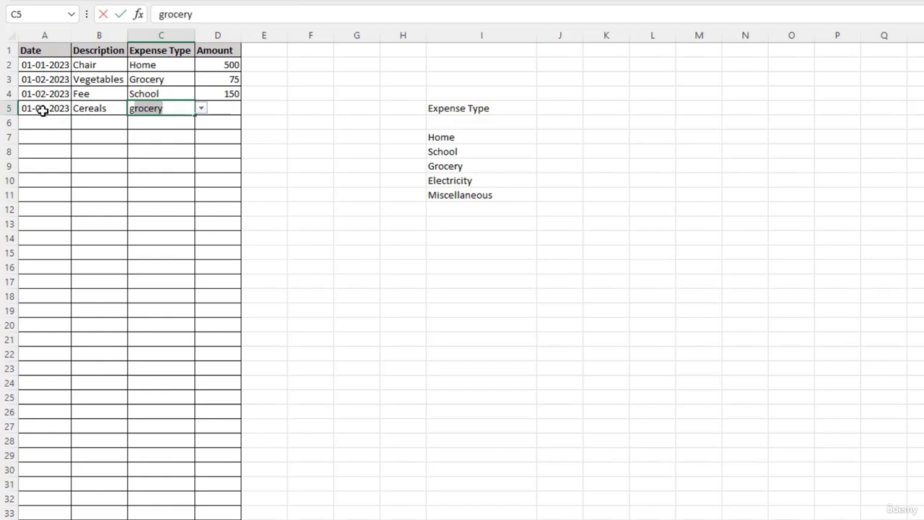
{"action": "key", "text": "Tab"}
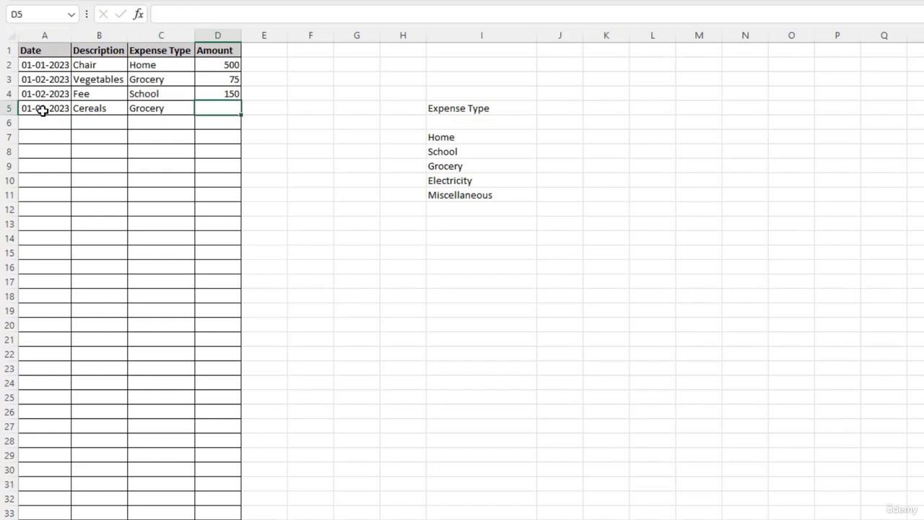
{"action": "type", "text": "50"}
{"action": "key", "text": "Return"}
- Try to enter the unlisted value tu as the expense type in C6 and cancel the entry
{"action": "key", "text": "Tab"}
{"action": "key", "text": "Tab"}
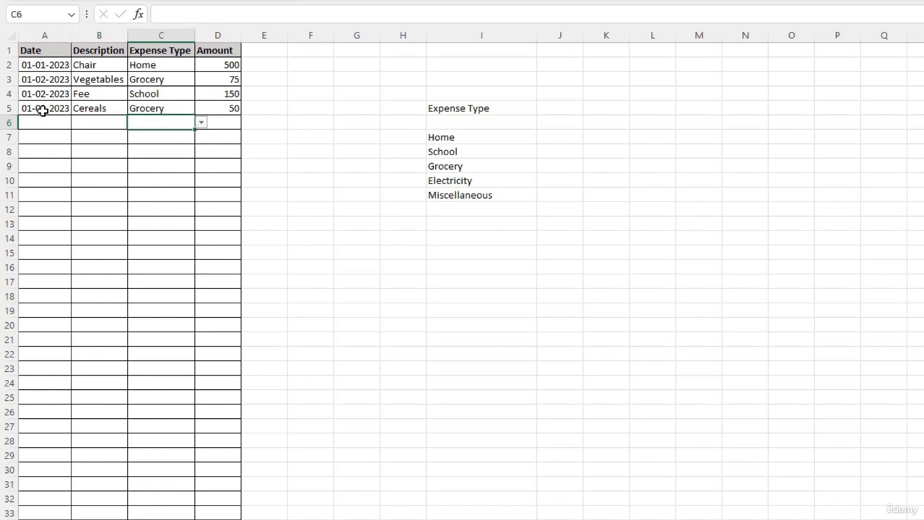
{"action": "type", "text": "tu"}
{"action": "key", "text": "Return"}
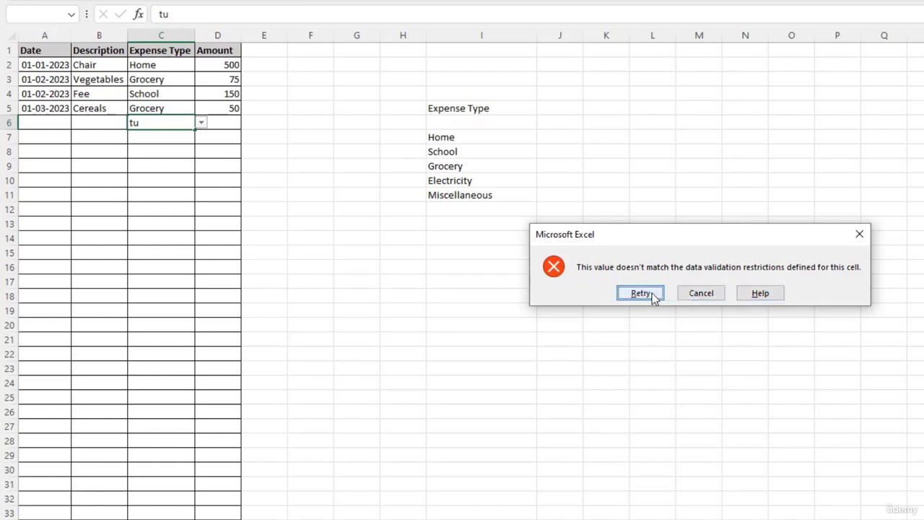
{"action": "left_click", "coordinate": [697, 293]}
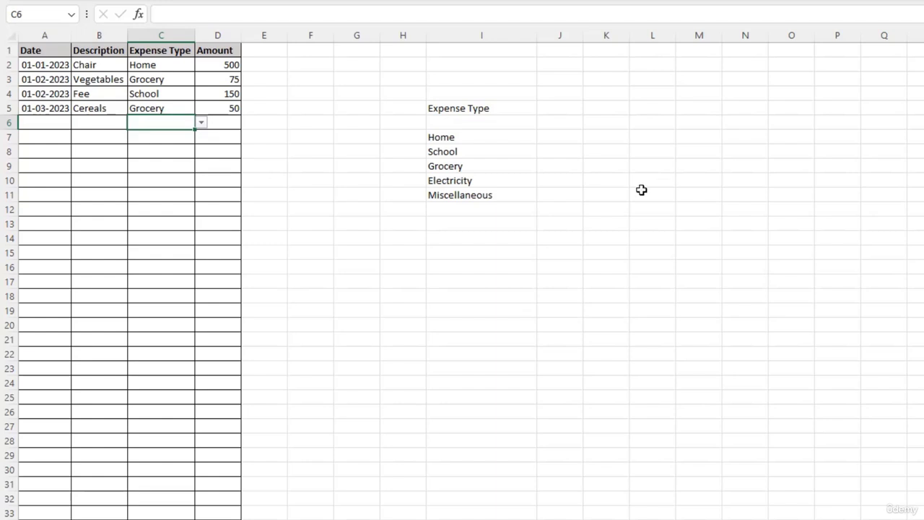
- Enter the formula =SUMIF(C:C,I7,D:D) in J7 to total the amounts for the Home expense type
{"action": "left_click", "coordinate": [560, 139]}
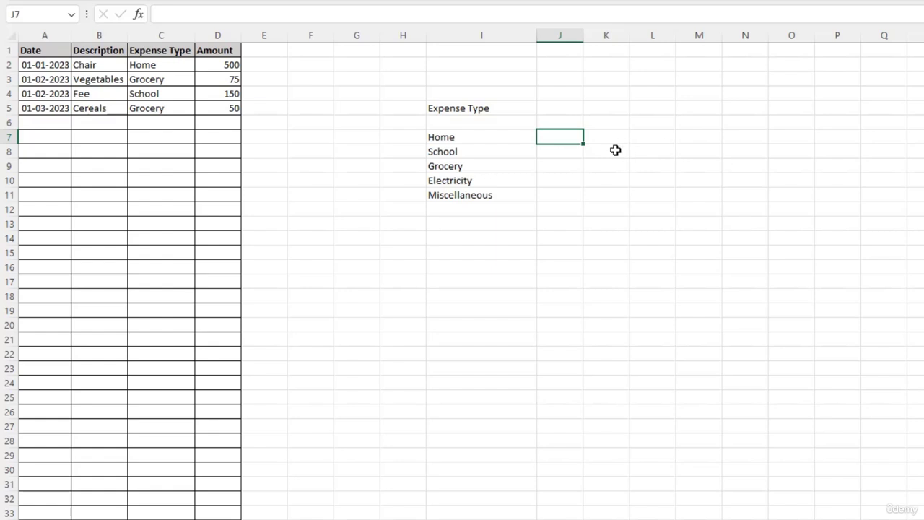
{"action": "type", "text": "=sumi"}
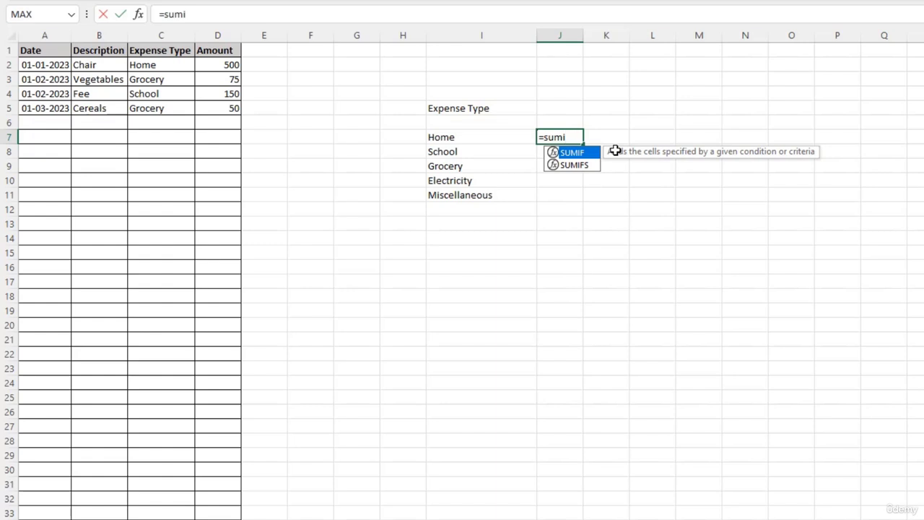
{"action": "key", "text": "Tab"}
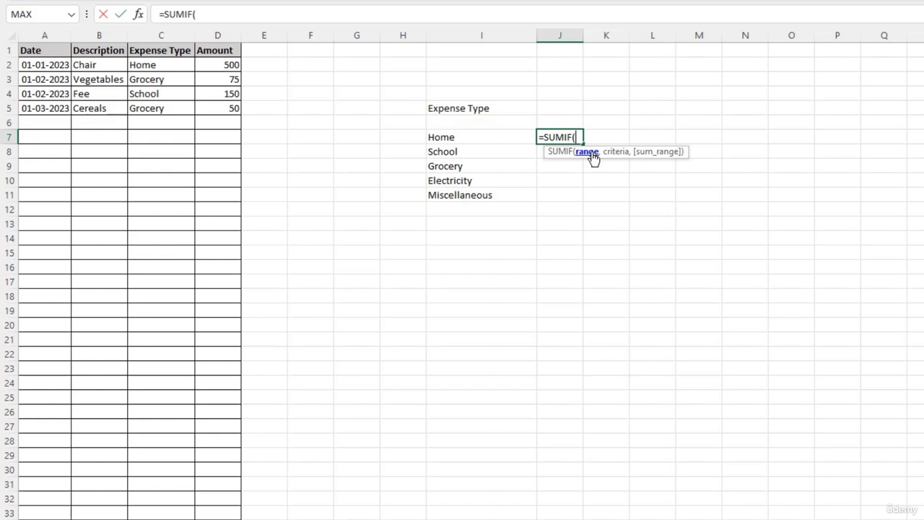
{"action": "left_click", "coordinate": [160, 31]}
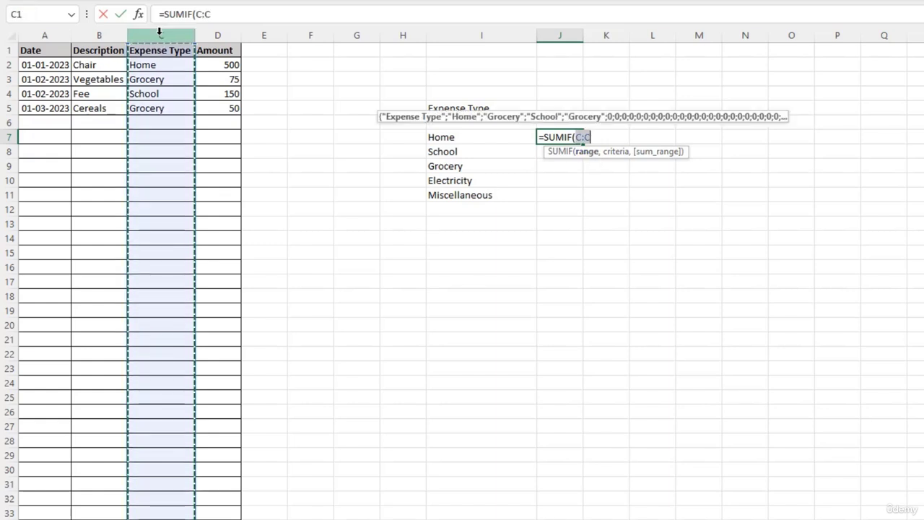
{"action": "type", "text": ","}
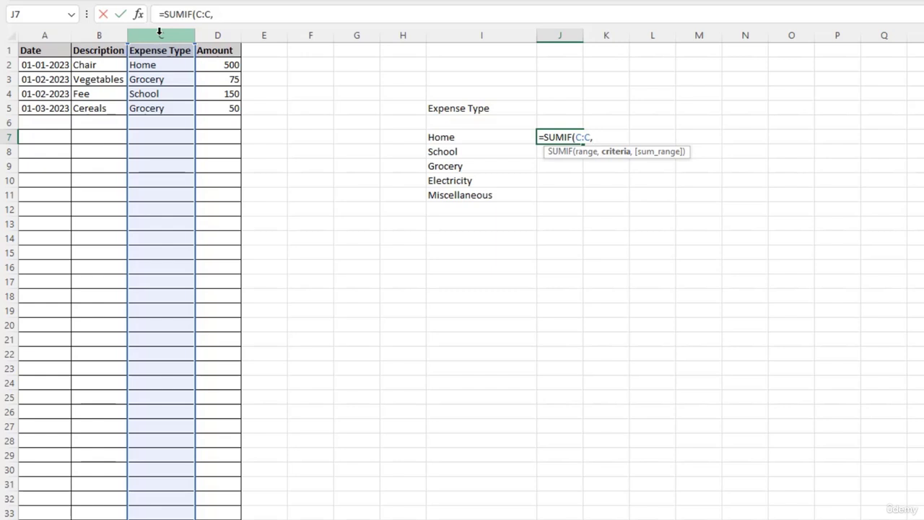
{"action": "left_click", "coordinate": [449, 138]}
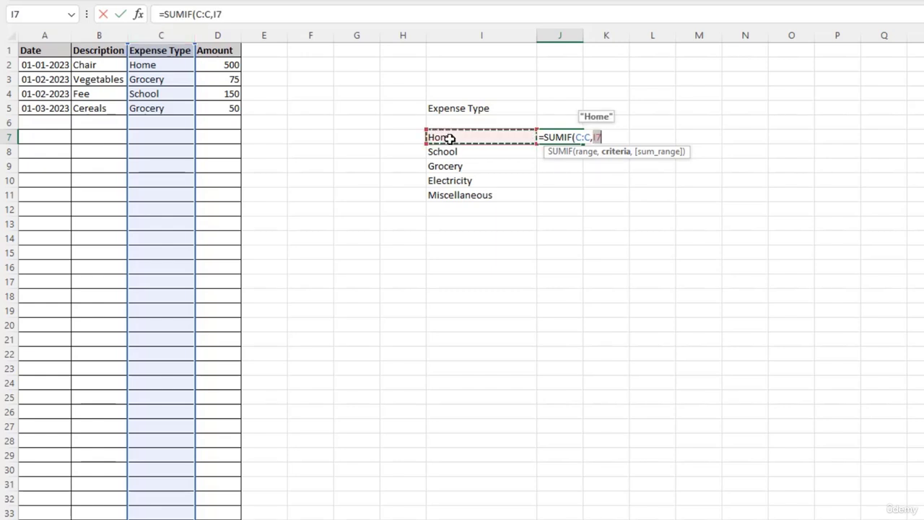
{"action": "type", "text": ","}
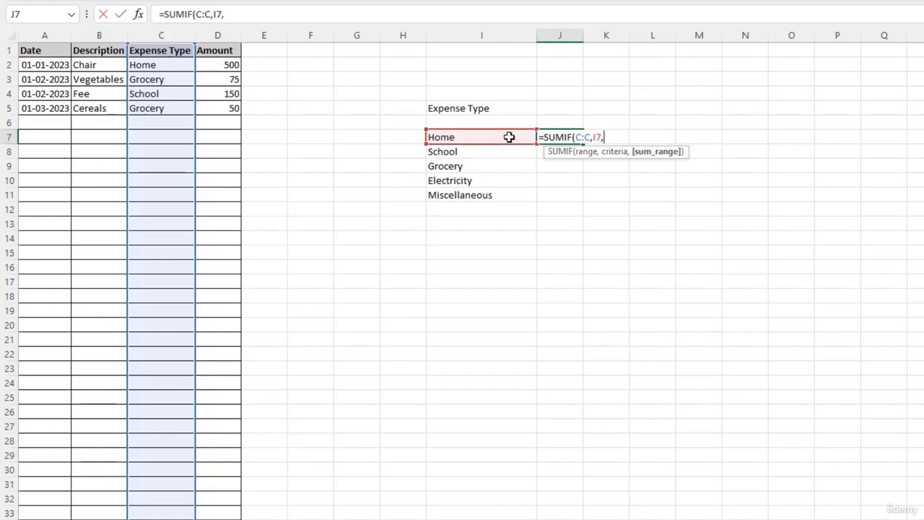
{"action": "left_click", "coordinate": [222, 33]}
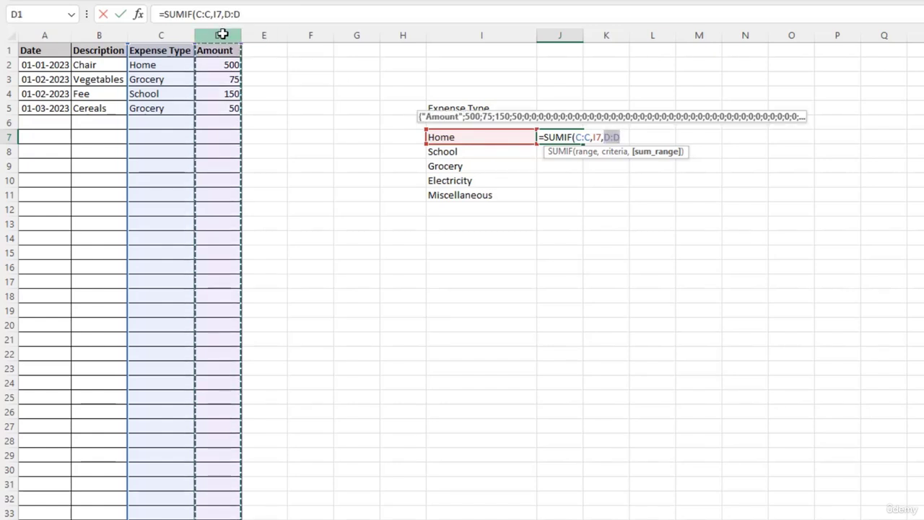
{"action": "type", "text": ")"}
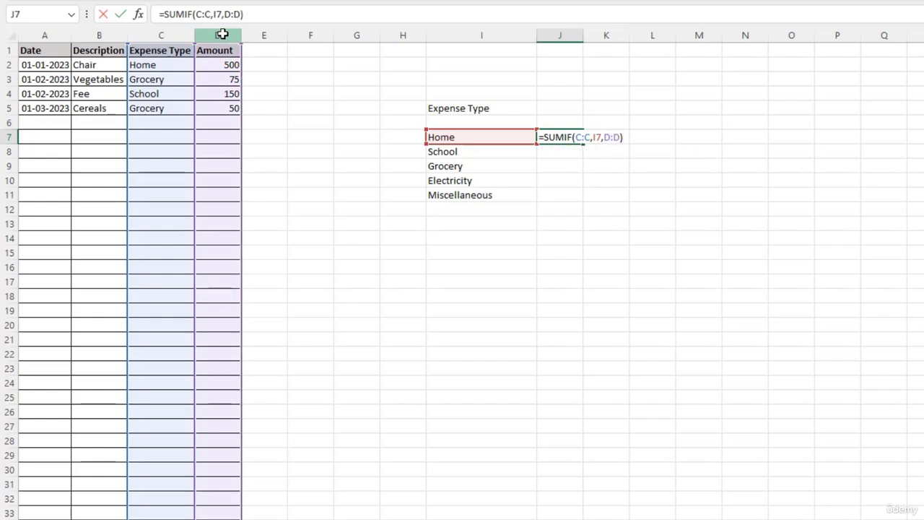
{"action": "key", "text": "Return"}
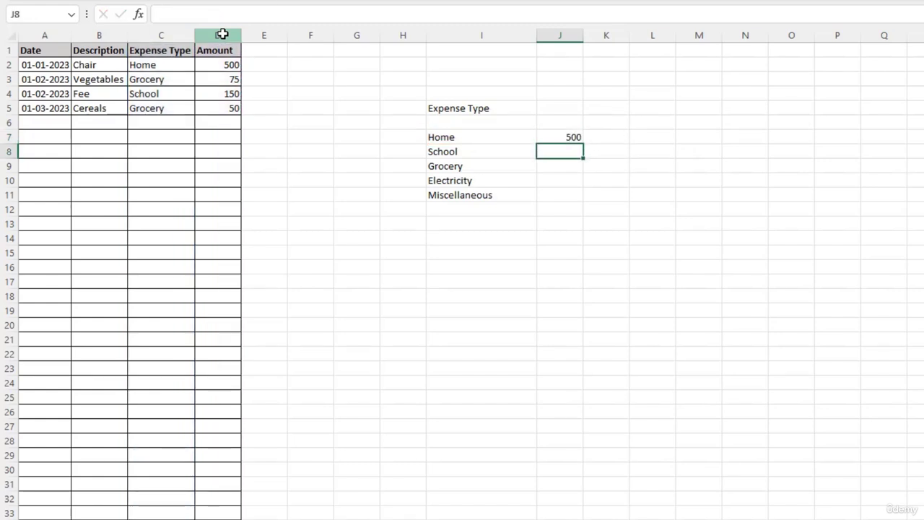
- Fill the SUMIF formula from J7 down to J11 and check the copied formulas for Electricity, Miscellaneous and Grocery
{"action": "left_click", "coordinate": [479, 138]}
{"action": "left_click", "coordinate": [559, 140]}
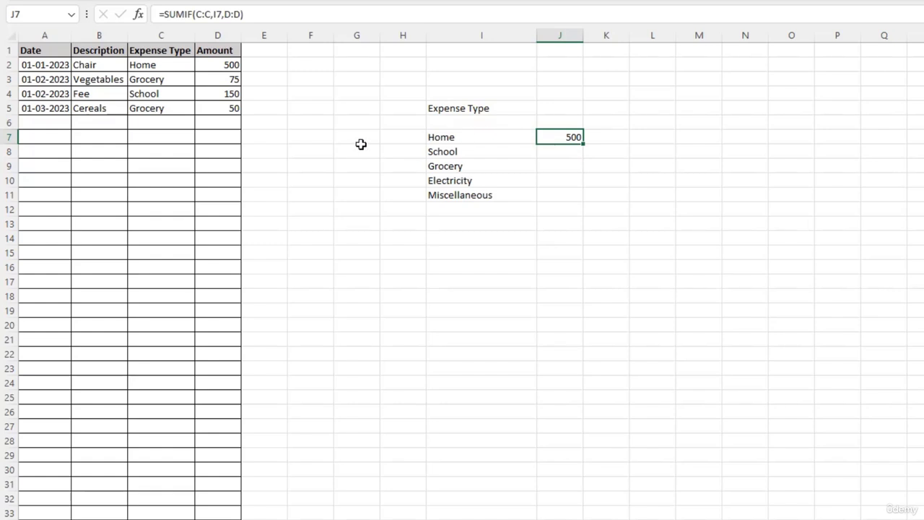
{"action": "left_click", "coordinate": [563, 197]}
{"action": "left_click", "coordinate": [575, 134]}
{"action": "left_click_drag", "start_coordinate": [583, 145], "coordinate": [582, 205]}
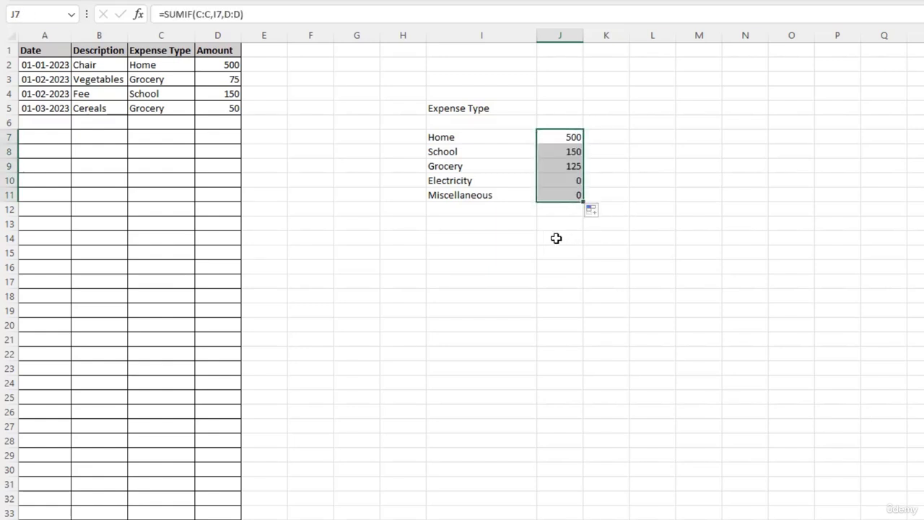
{"action": "left_click", "coordinate": [563, 186]}
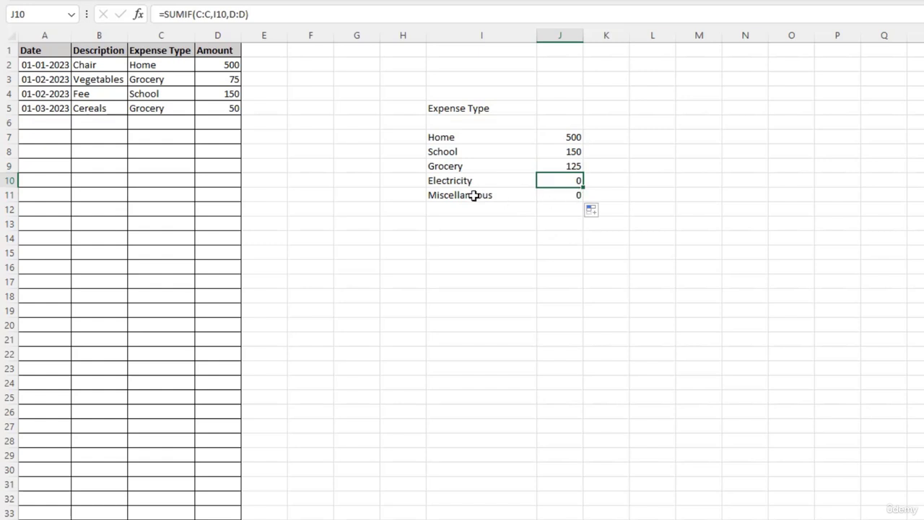
{"action": "left_click", "coordinate": [551, 194]}
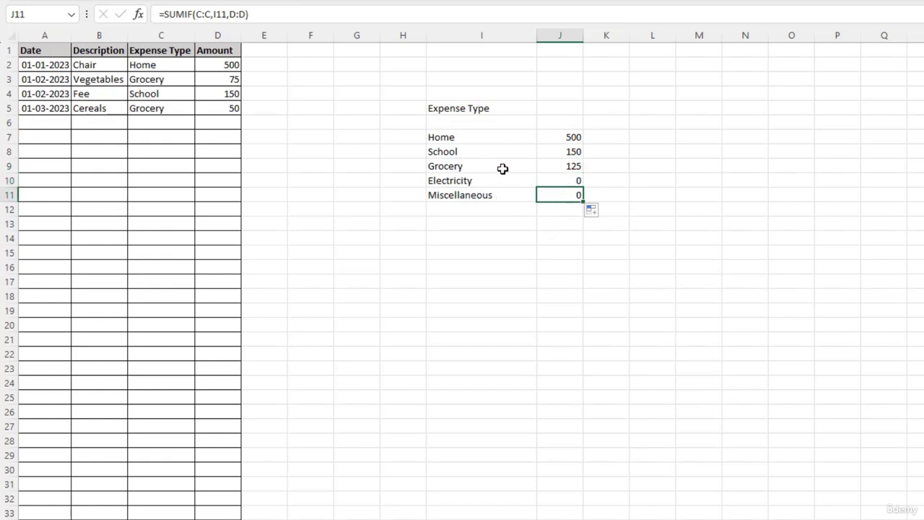
{"action": "left_click", "coordinate": [556, 166]}
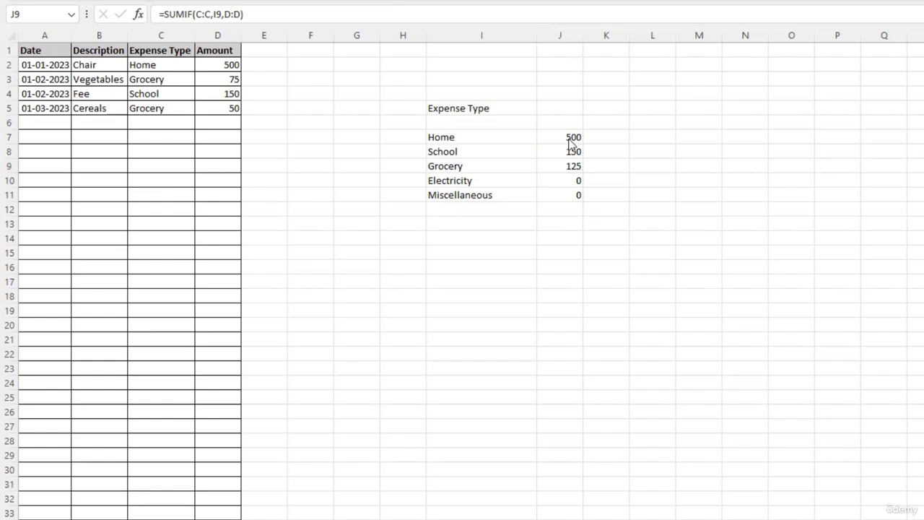
{"action": "left_click", "coordinate": [562, 167]}
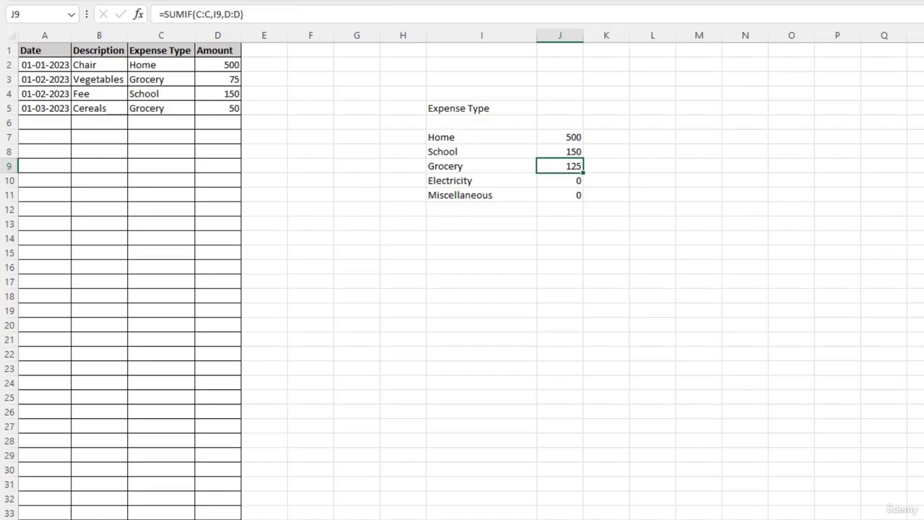
{"action": "left_click", "coordinate": [18, 0]}
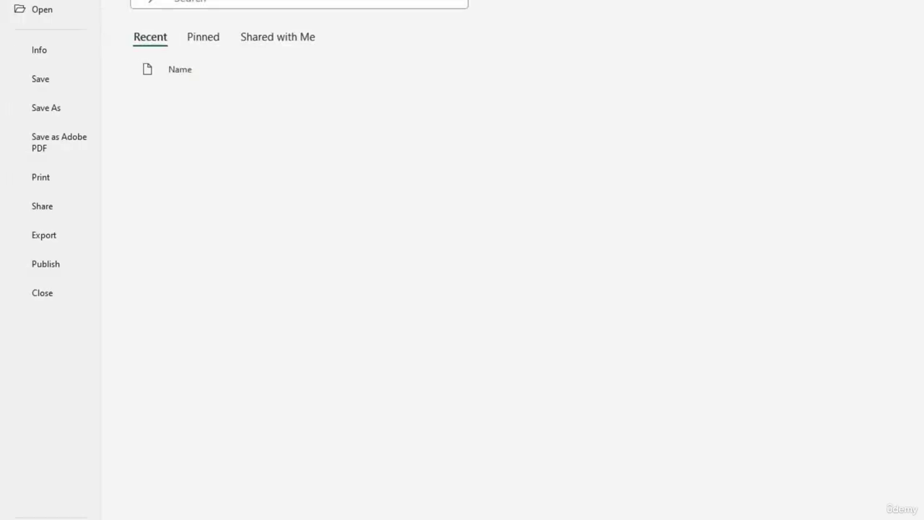
{"action": "left_click", "coordinate": [58, 115]}
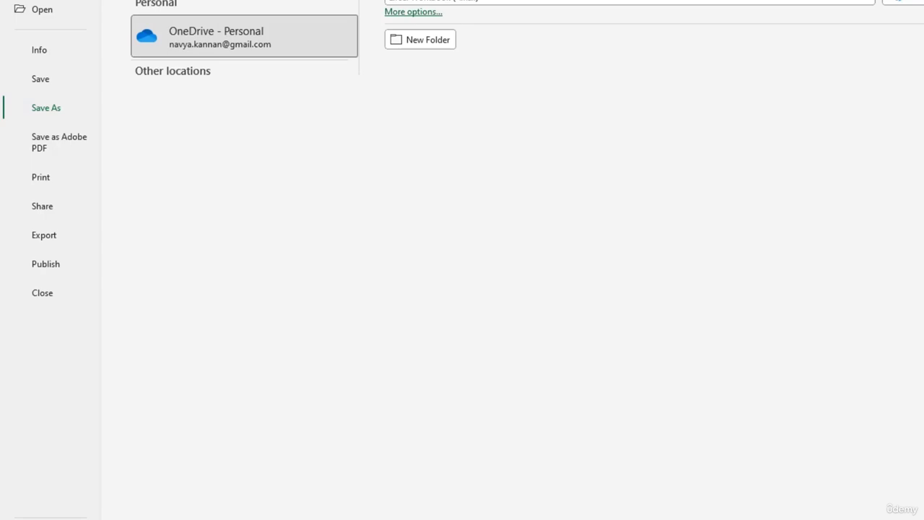
{"action": "left_click", "coordinate": [466, 2]}
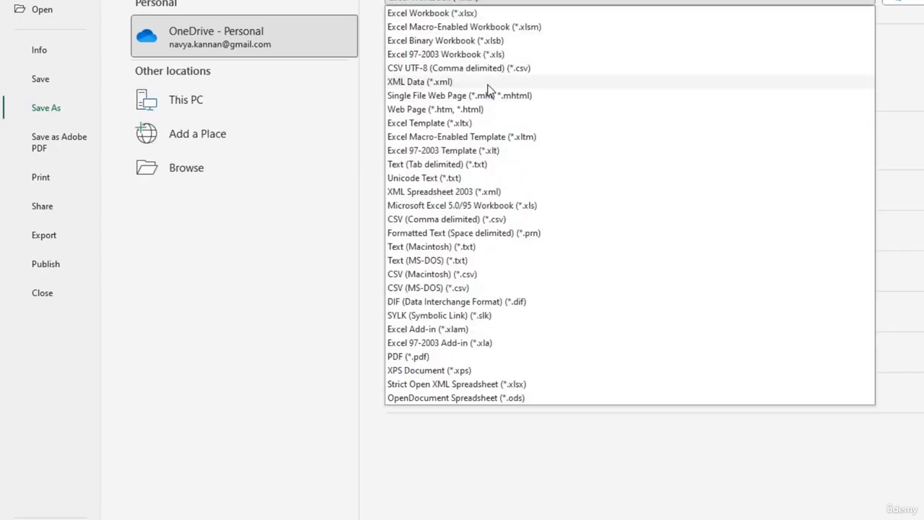
{"action": "left_click", "coordinate": [470, 124]}
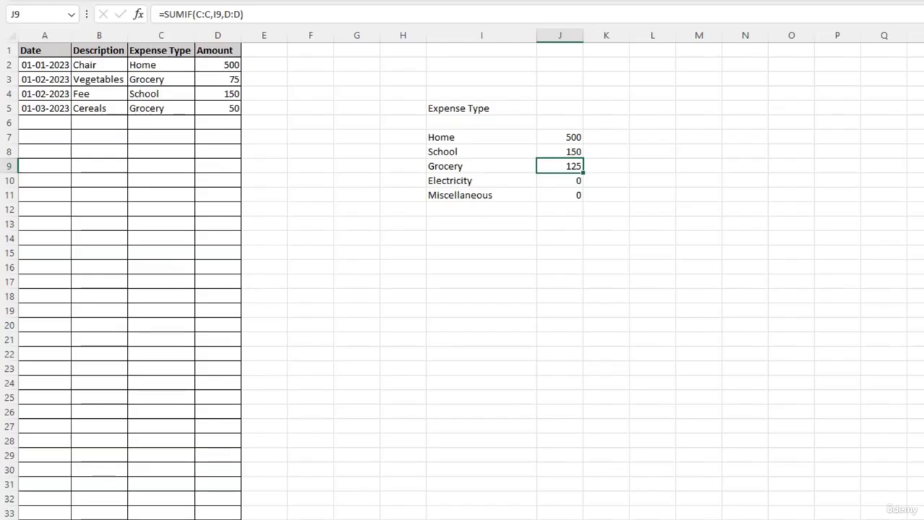
- Look up the default personal templates location in the program's Save options, select its path and close the options
{"action": "left_click", "coordinate": [422, 114]}
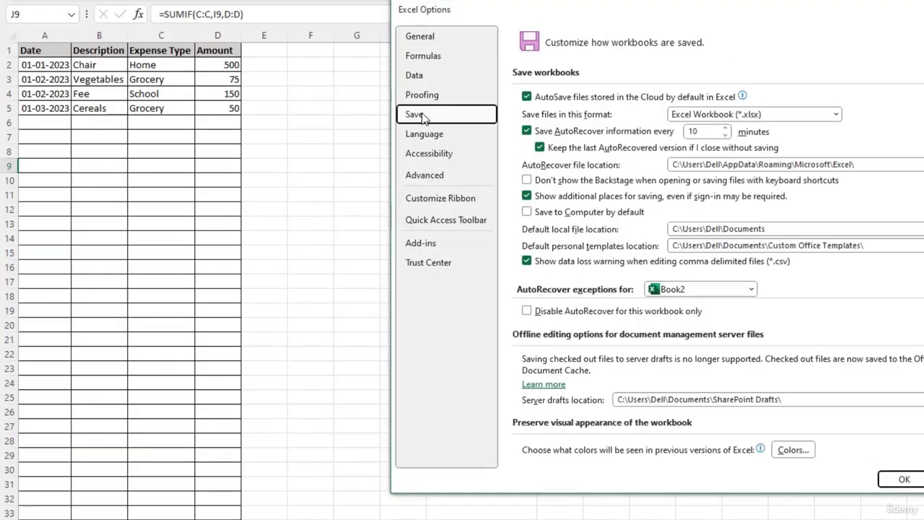
{"action": "left_click", "coordinate": [880, 245]}
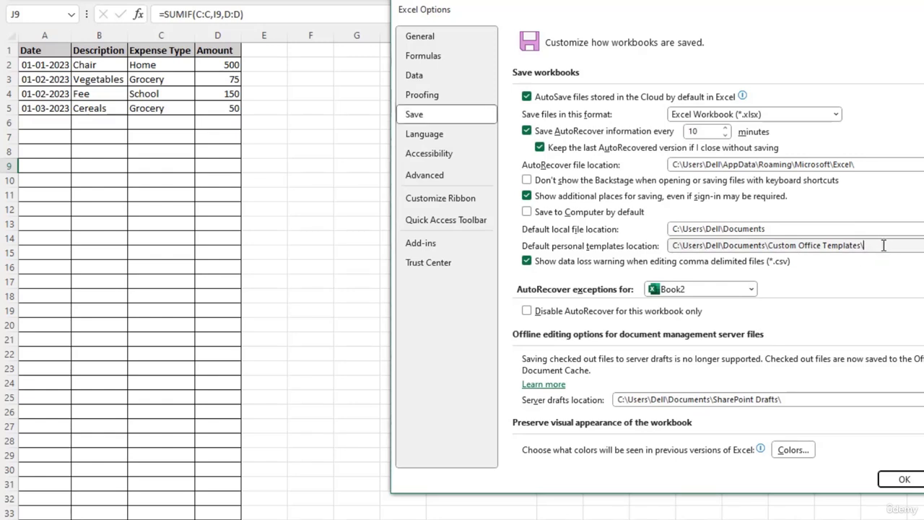
{"action": "left_click_drag", "start_coordinate": [873, 246], "coordinate": [670, 246]}
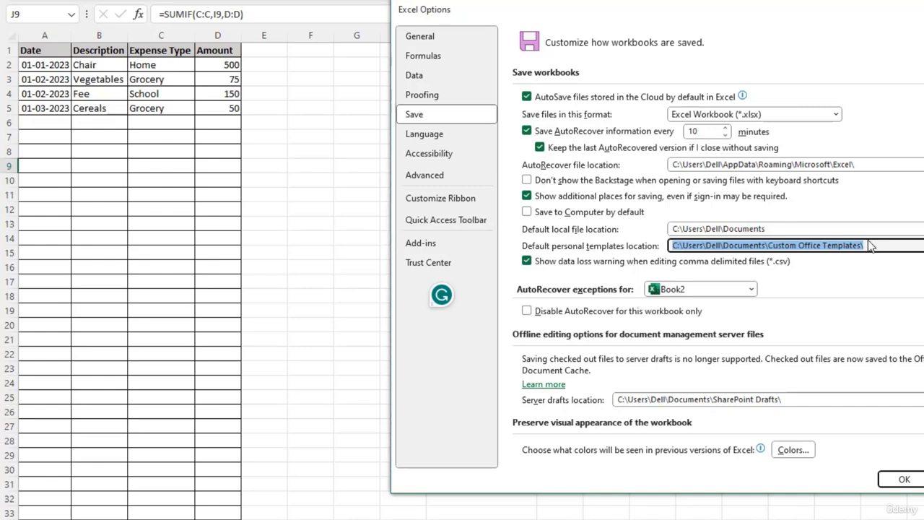
{"action": "left_click", "coordinate": [901, 480]}
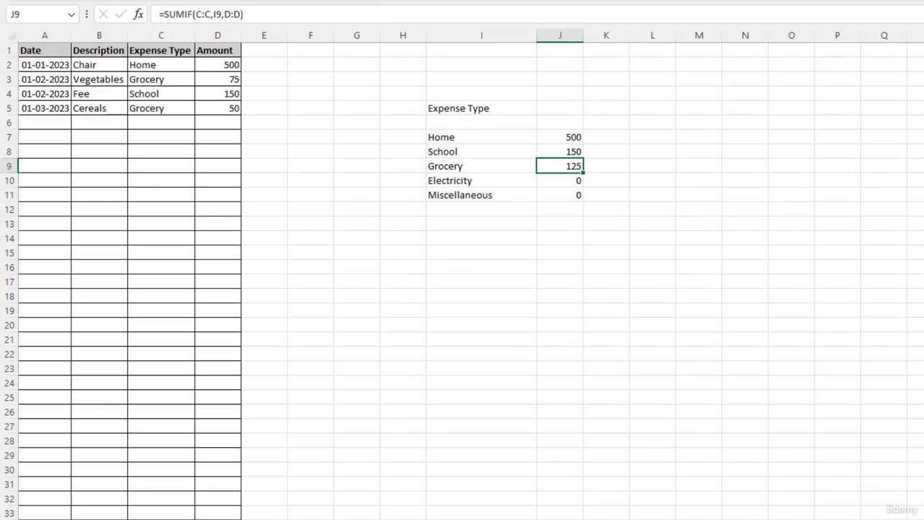
- Save the workbook as an Excel Template (*.xltx) named My Personal Budget in the default personal templates folder
{"action": "key", "text": "alt+f"}
{"action": "left_click", "coordinate": [56, 112]}
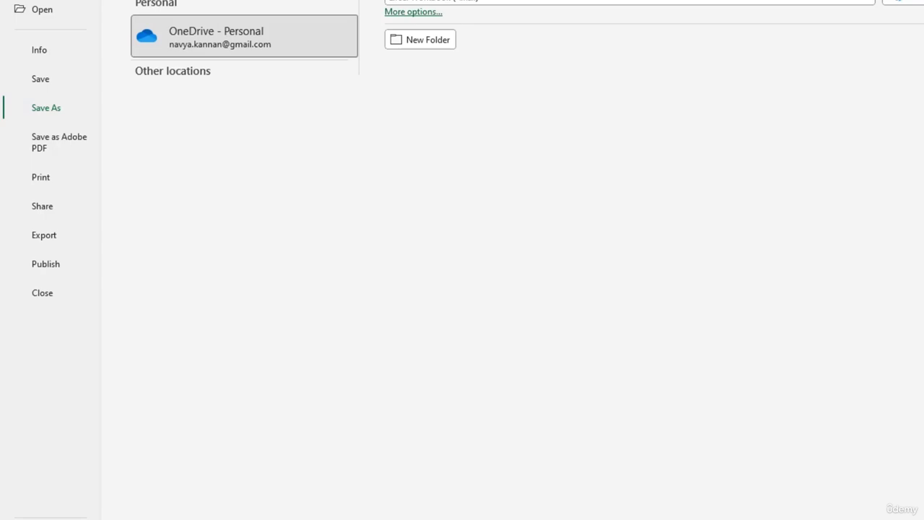
{"action": "left_click", "coordinate": [514, 3]}
{"action": "left_click", "coordinate": [466, 124]}
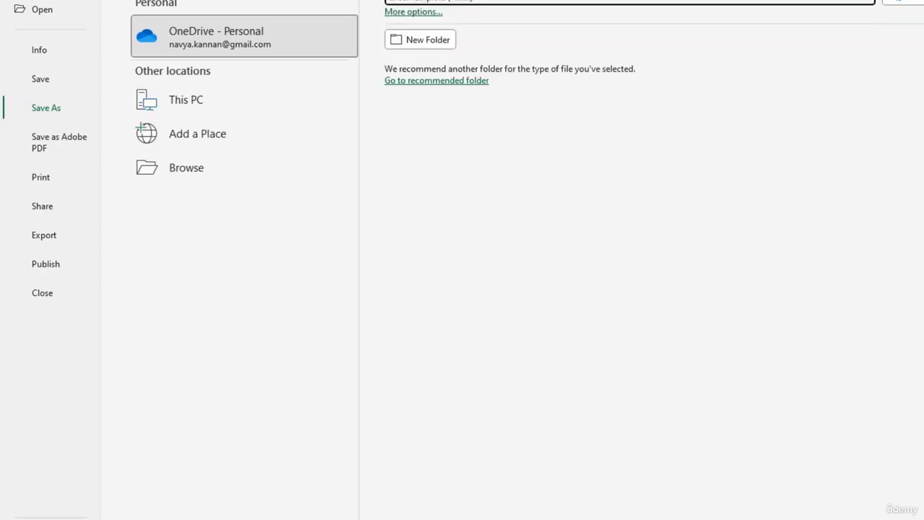
{"action": "left_click", "coordinate": [189, 170]}
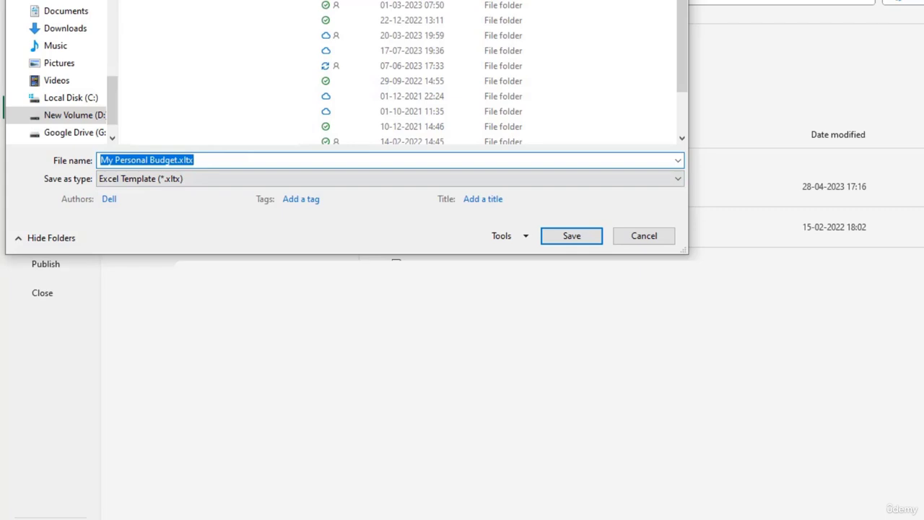
{"action": "left_click", "coordinate": [196, 160]}
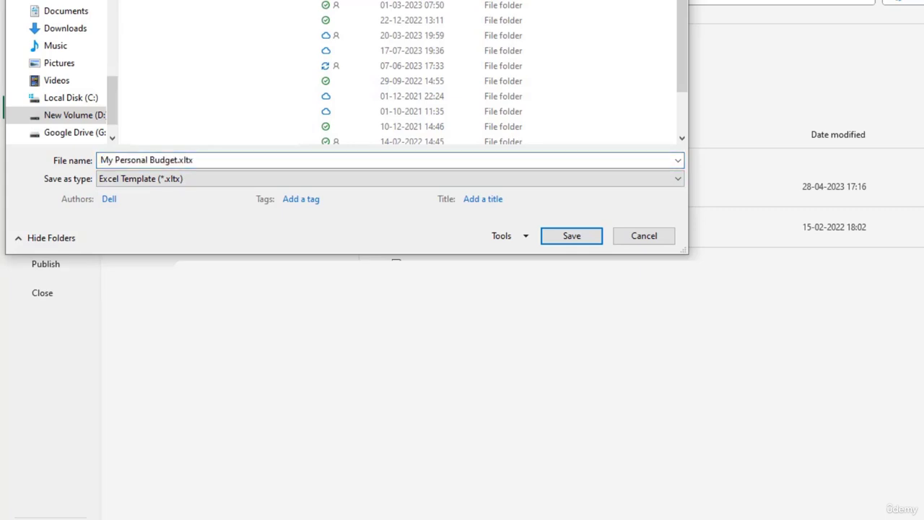
{"action": "key", "text": "Return"}
{"action": "left_click", "coordinate": [570, 243]}
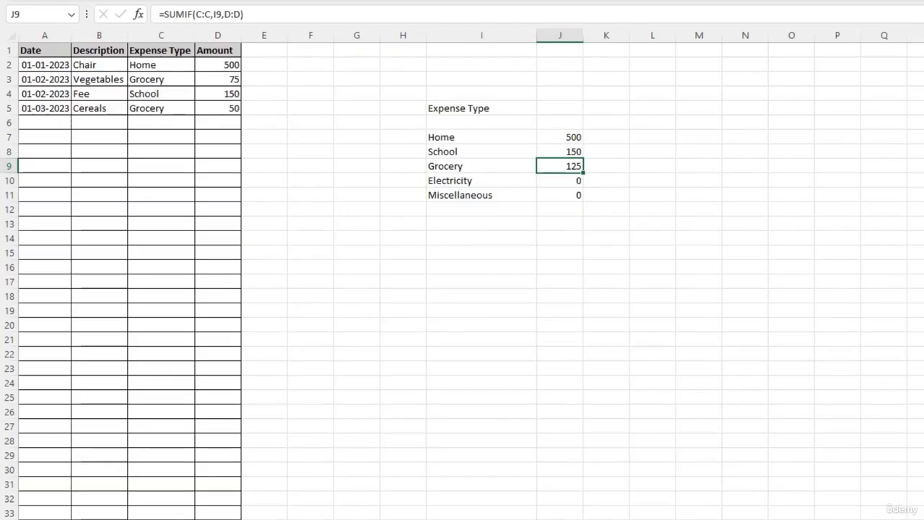
- Switch to the blank workbook and create a new workbook from the personal template My Personal Budget
{"action": "key", "text": "alt+Tab"}
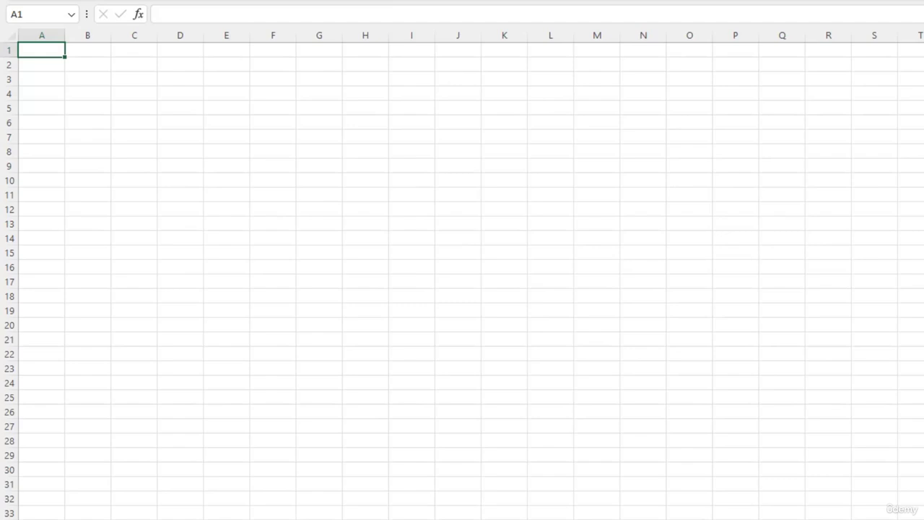
{"action": "key", "text": "ctrl+o"}
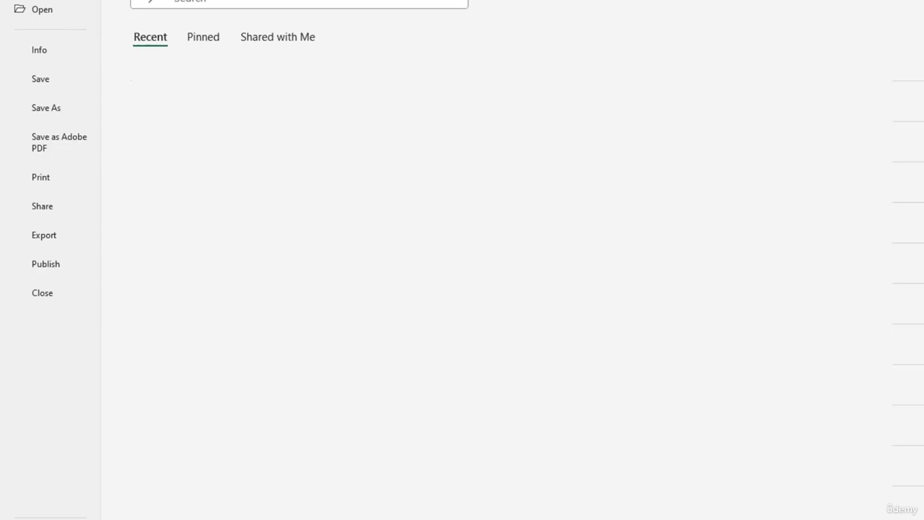
{"action": "key", "text": "n"}
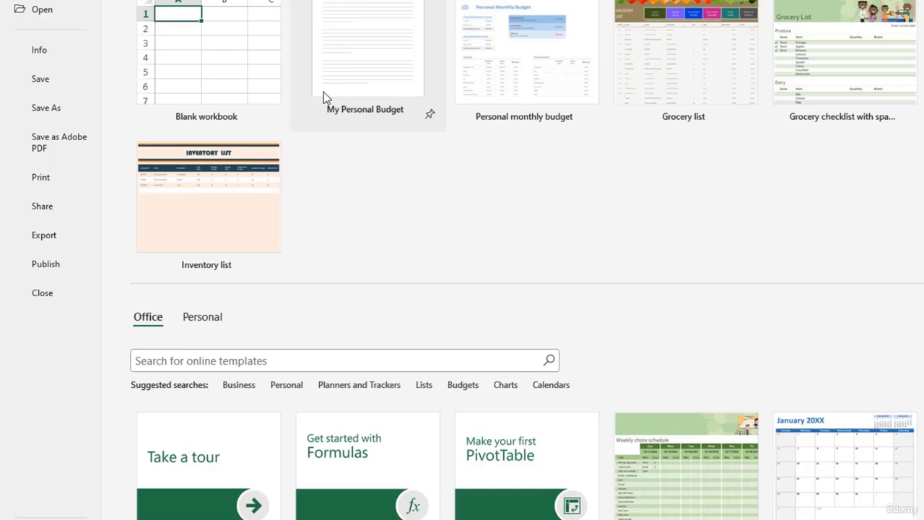
{"action": "left_click", "coordinate": [209, 321]}
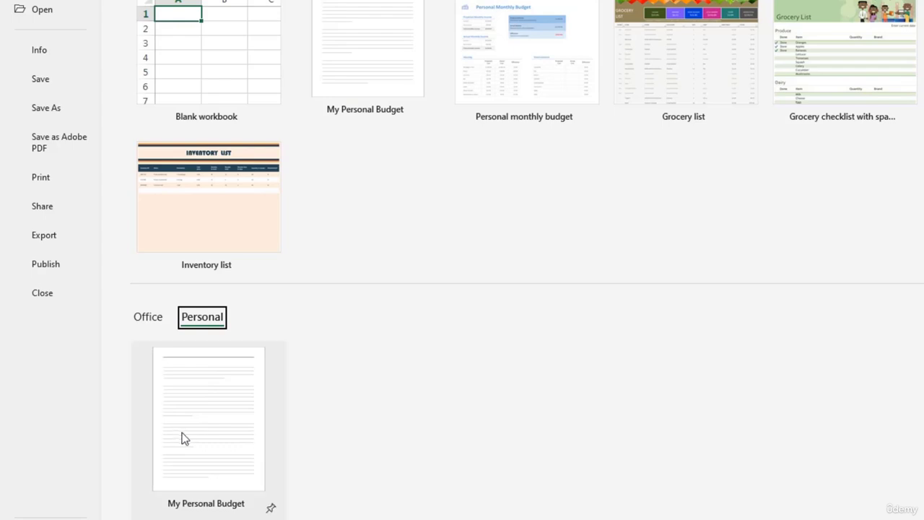
{"action": "left_click", "coordinate": [228, 427]}
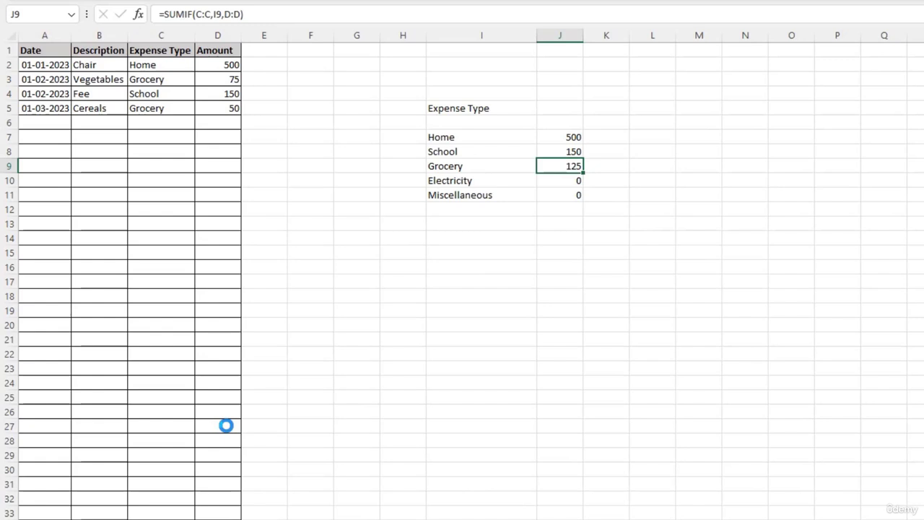